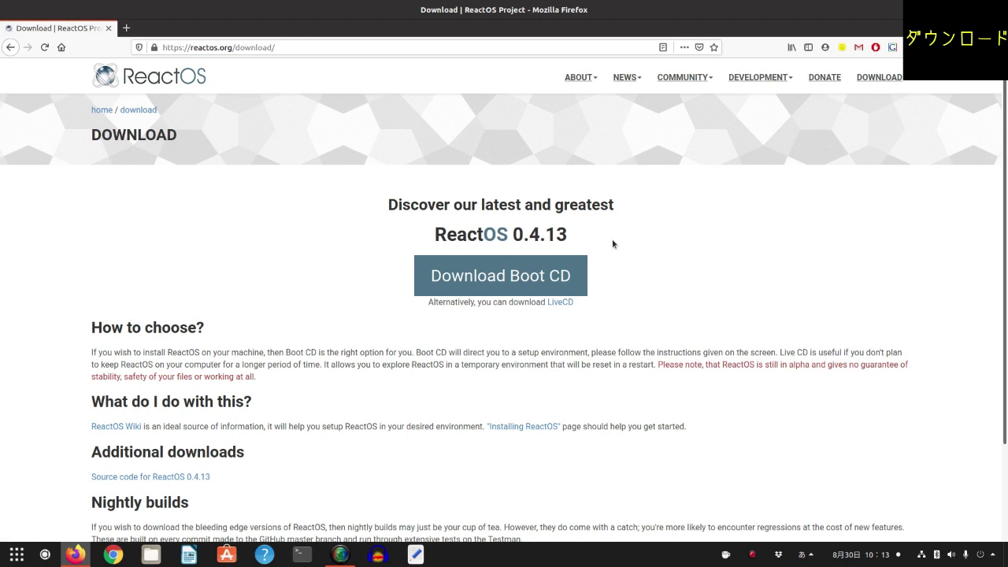
Download the ReactOS 0.4.13 Boot CD archive from the ReactOS site, skipping the donation request
{"action": "left_click", "coordinate": [557, 282]}
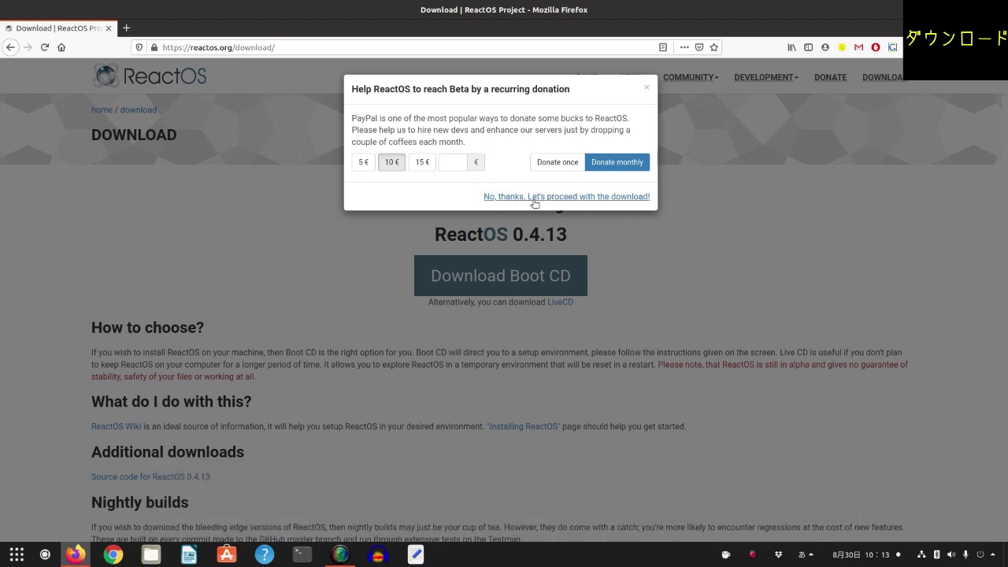
{"action": "left_click", "coordinate": [622, 197]}
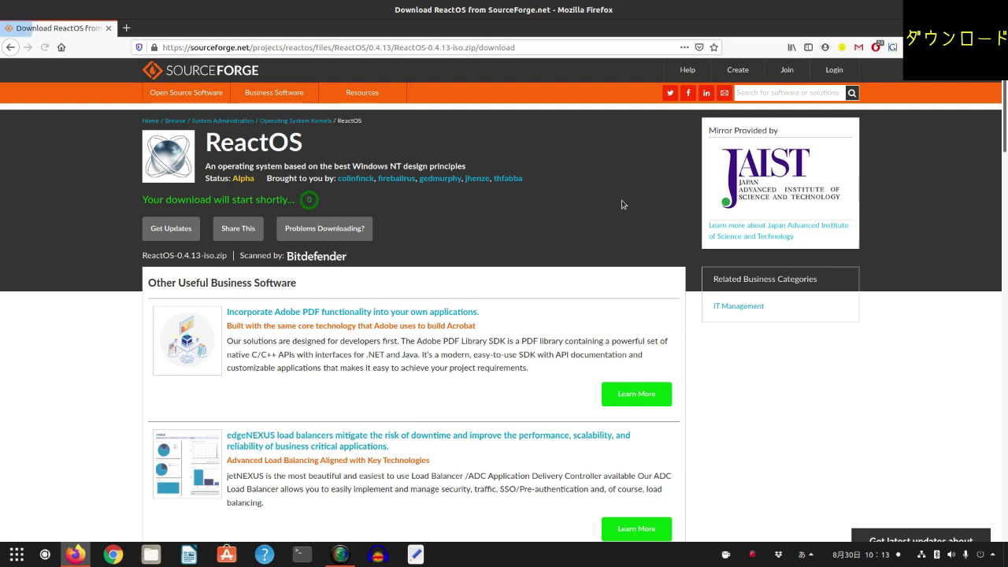
{"action": "left_click", "coordinate": [299, 283]}
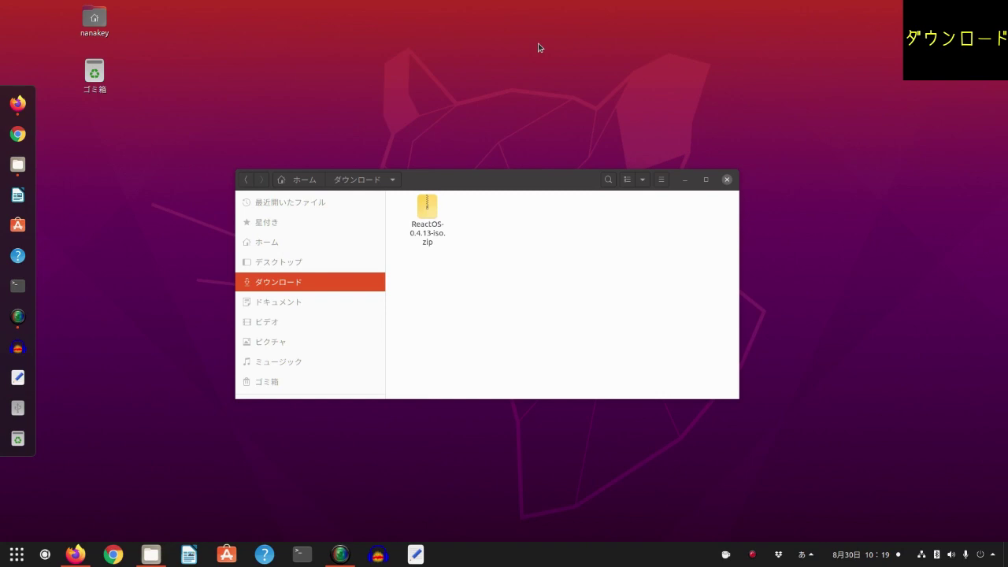
Extract ReactOS-0.4.13-iso.zip in the download folder and open the extracted ReactOS-0.4.13-iso folder
{"action": "right_click", "coordinate": [436, 210]}
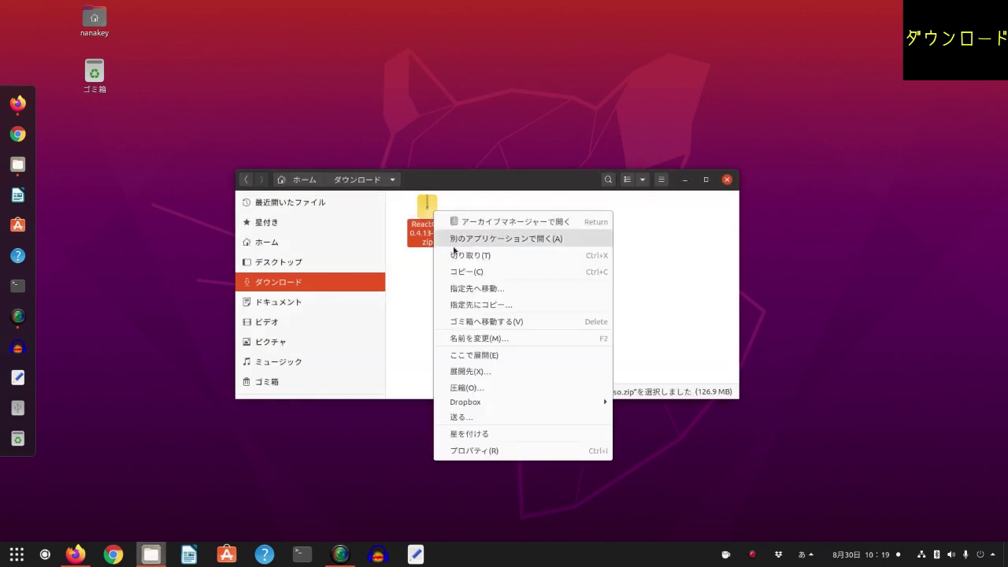
{"action": "left_click", "coordinate": [494, 357]}
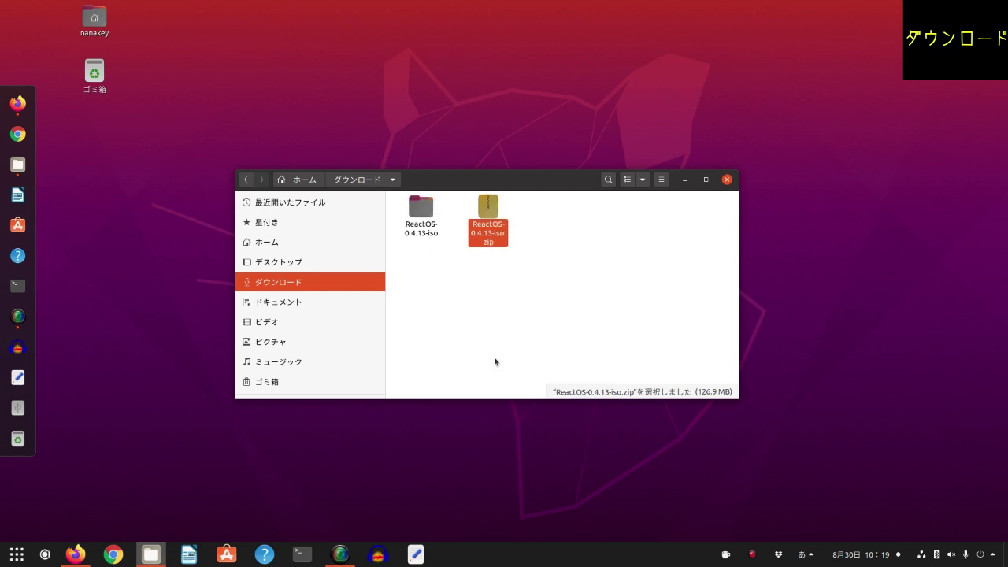
{"action": "double_click", "coordinate": [420, 215]}
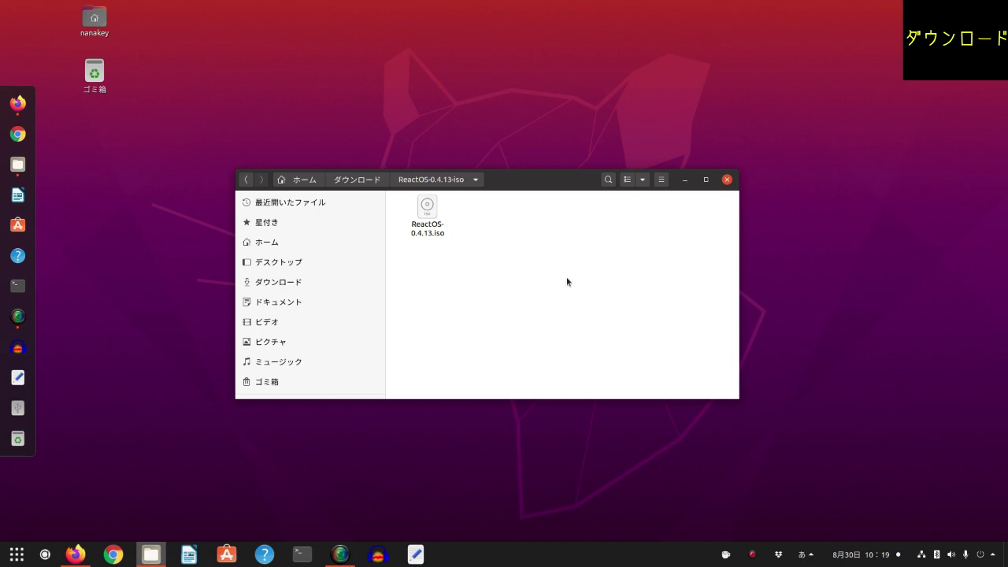
Switch to VirtualBox and define a new virtual machine named ReactOS, Windows 2003 (32-bit), with 4096 MB of memory
{"action": "key", "text": "ctrl+alt+Left"}
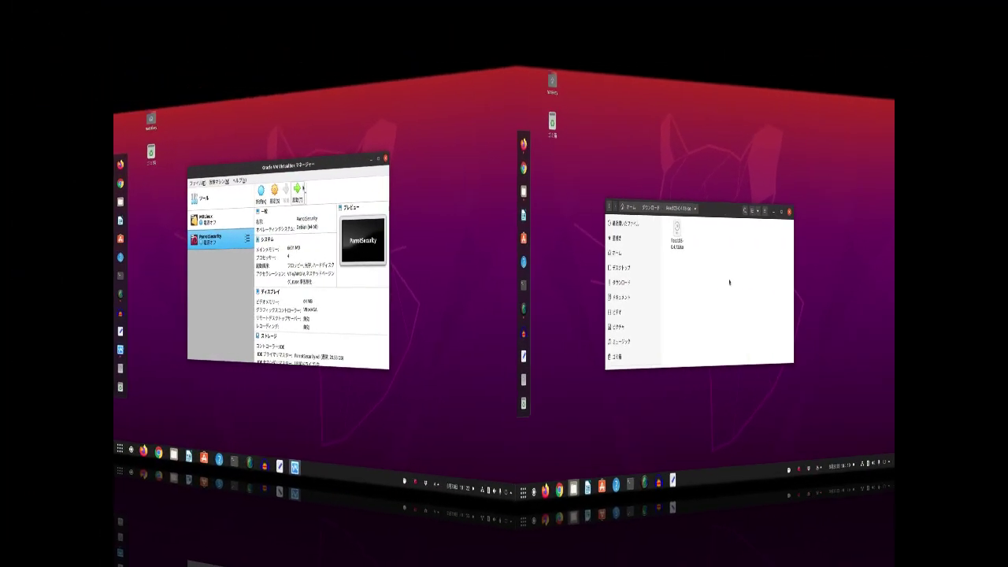
{"action": "type", "text": "ReactOS"}
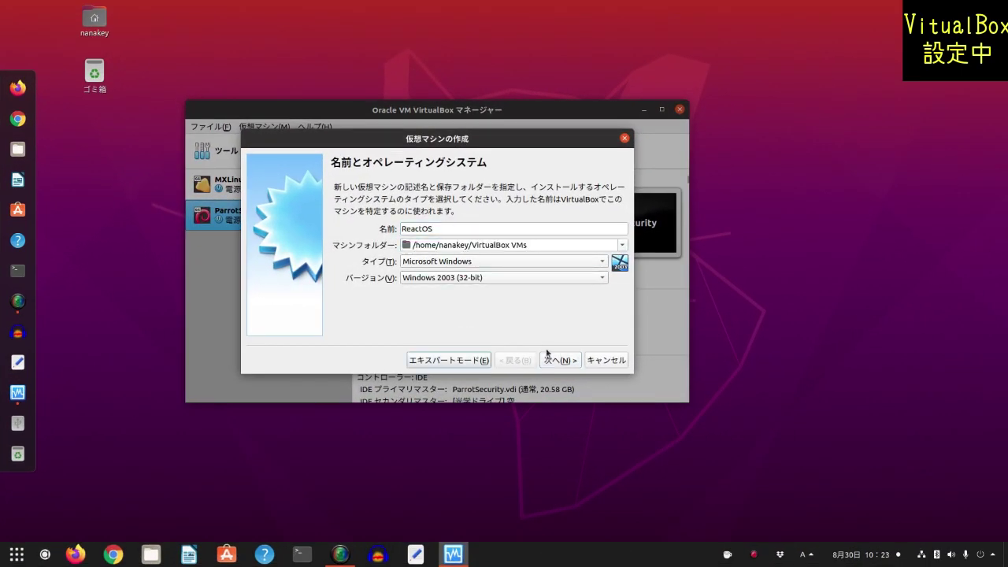
{"action": "key", "text": "Return"}
{"action": "left_click_drag", "start_coordinate": [499, 238], "coordinate": [405, 240]}
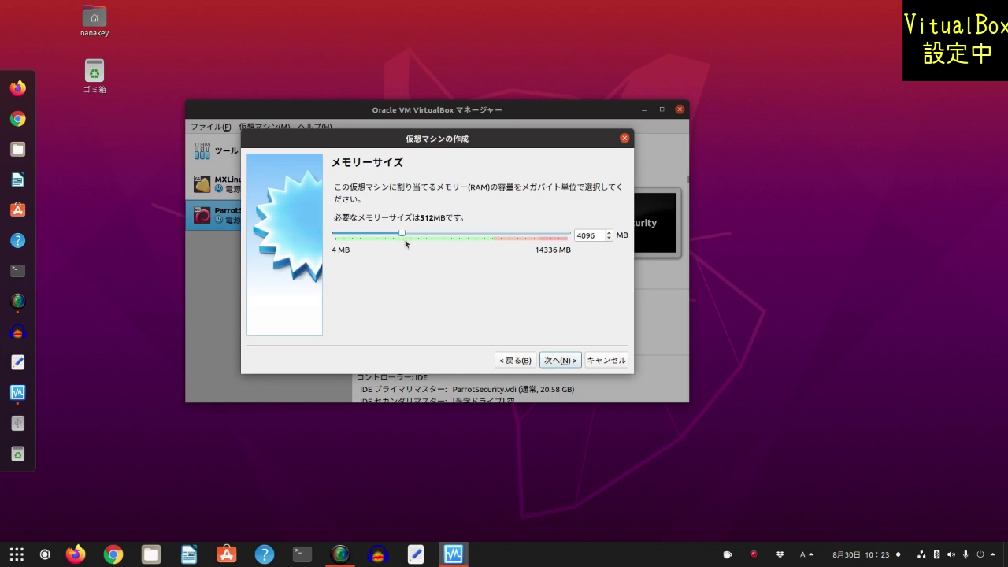
{"action": "key", "text": "Return"}
Create a 20.58 GB virtual hard disk for the machine and finish its creation
{"action": "left_click", "coordinate": [551, 356]}
{"action": "left_click", "coordinate": [556, 380]}
{"action": "left_click", "coordinate": [556, 380]}
{"action": "left_click_drag", "start_coordinate": [487, 253], "coordinate": [484, 250]}
{"action": "left_click", "coordinate": [556, 380]}
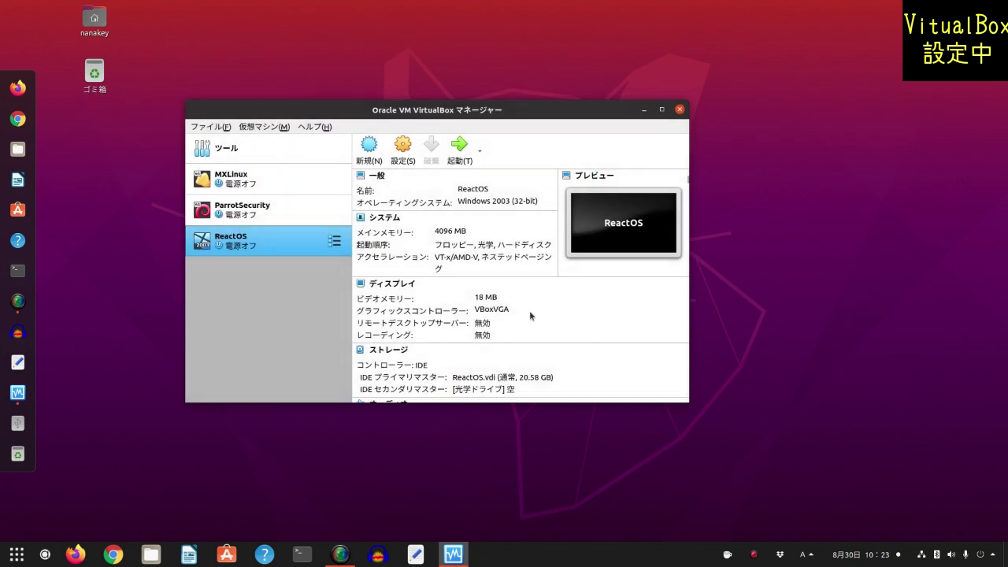
Set the ReactOS machine to 2 processors and 64 MB of video memory
{"action": "left_click", "coordinate": [403, 145]}
{"action": "left_click", "coordinate": [260, 144]}
{"action": "left_click", "coordinate": [404, 151]}
{"action": "left_click_drag", "start_coordinate": [376, 168], "coordinate": [537, 170]}
{"action": "left_click", "coordinate": [486, 152]}
{"action": "left_click", "coordinate": [220, 160]}
Insert ReactOS-0.4.13.iso into the machine's empty optical drive and save the settings
{"action": "left_click", "coordinate": [217, 177]}
{"action": "left_click", "coordinate": [328, 192]}
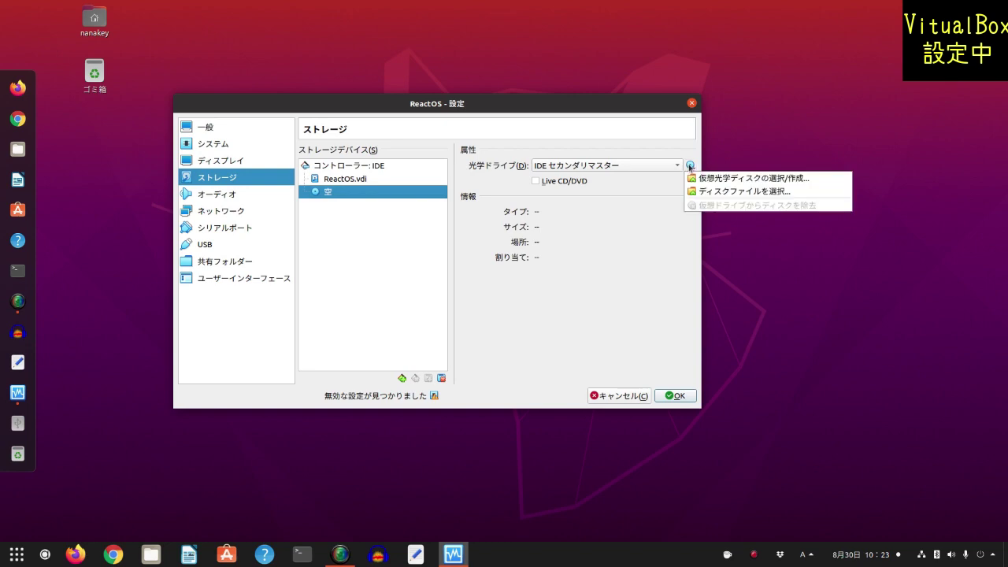
{"action": "left_click", "coordinate": [690, 165]}
{"action": "left_click", "coordinate": [688, 183]}
{"action": "left_click", "coordinate": [528, 342]}
{"action": "left_click", "coordinate": [690, 165]}
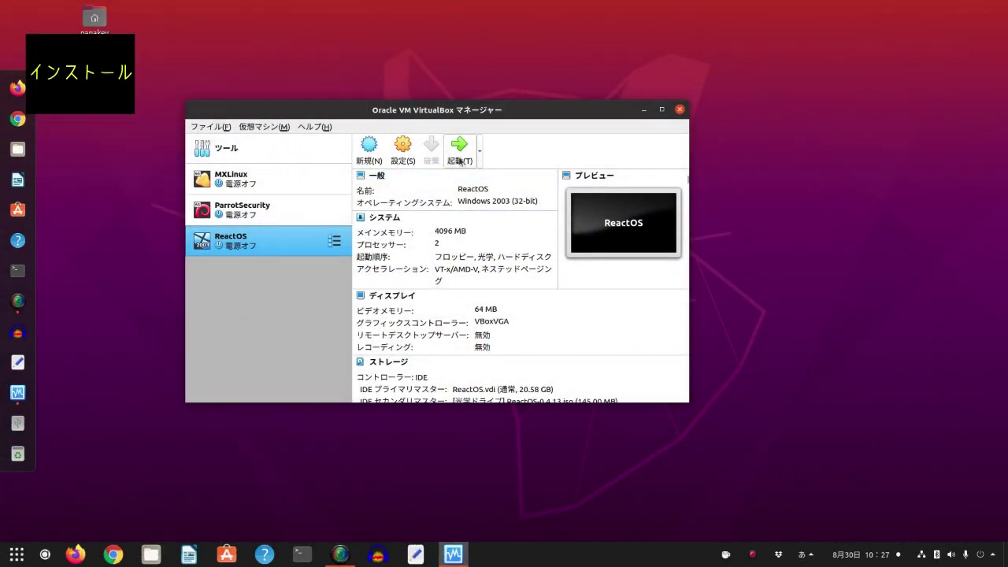
Start the ReactOS virtual machine and switch its window to full-screen mode
{"action": "left_click", "coordinate": [459, 158]}
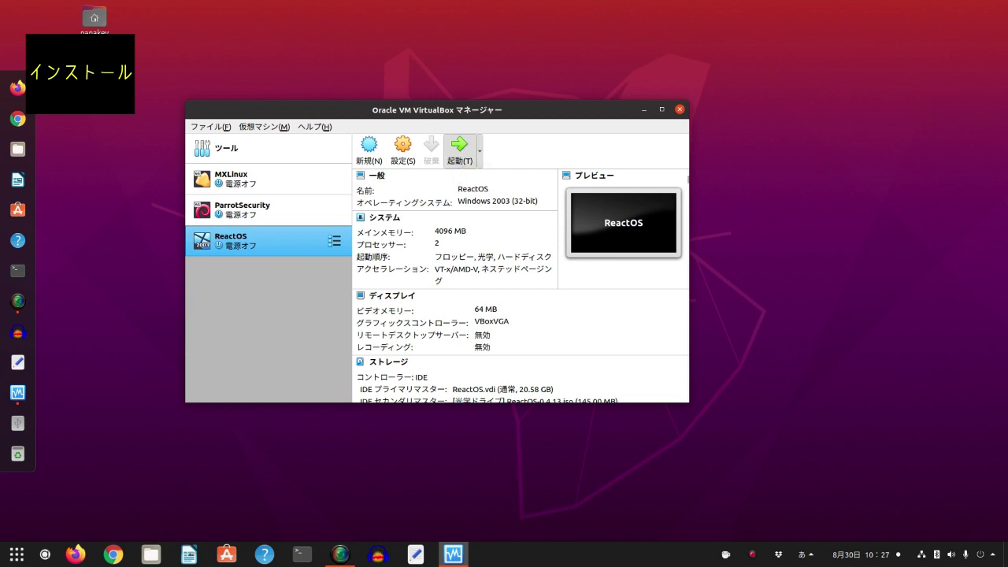
{"action": "left_click", "coordinate": [537, 315]}
{"action": "left_click", "coordinate": [472, 328]}
{"action": "left_click", "coordinate": [594, 365]}
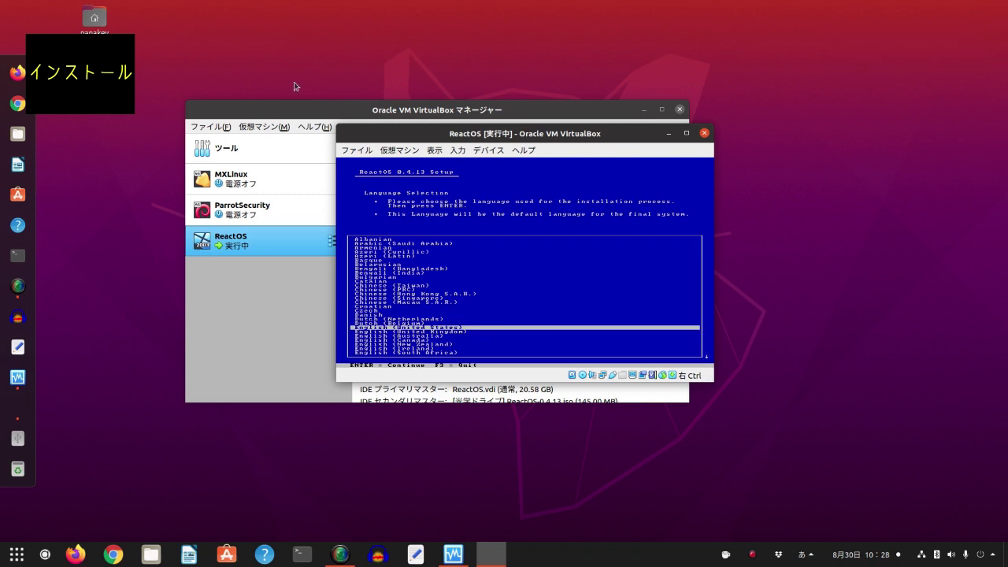
{"action": "left_click", "coordinate": [433, 149]}
{"action": "left_click", "coordinate": [441, 163]}
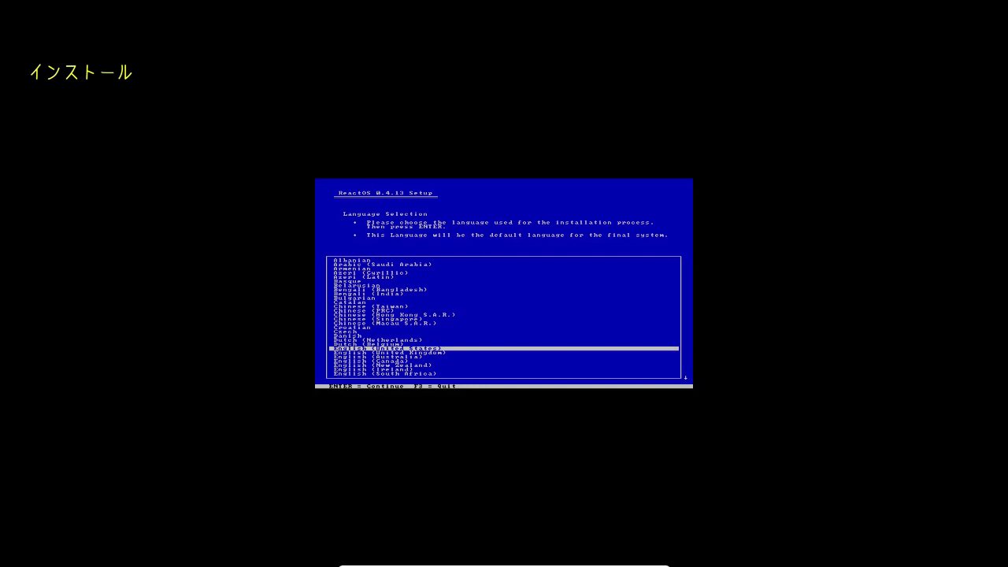
Choose Japanese as the installation language in ReactOS Setup
{"action": "key", "text": "Down"}
{"action": "key", "text": "Down"}
{"action": "key", "text": "Down"}
{"action": "key", "text": "Down"}
{"action": "key", "text": "Down"}
{"action": "key", "text": "Down"}
{"action": "key", "text": "Down"}
{"action": "key", "text": "Down"}
{"action": "key", "text": "Down"}
{"action": "key", "text": "Down"}
{"action": "key", "text": "Down"}
{"action": "key", "text": "Down"}
{"action": "key", "text": "Down"}
{"action": "key", "text": "Down"}
{"action": "key", "text": "Down"}
{"action": "key", "text": "Down"}
{"action": "key", "text": "Down"}
{"action": "key", "text": "Down"}
{"action": "key", "text": "Down"}
{"action": "key", "text": "Down"}
{"action": "key", "text": "Down"}
{"action": "key", "text": "Down"}
{"action": "key", "text": "Down"}
{"action": "key", "text": "Down"}
{"action": "key", "text": "Down"}
{"action": "key", "text": "Down"}
{"action": "key", "text": "Down"}
{"action": "key", "text": "Down"}
{"action": "key", "text": "Down"}
{"action": "key", "text": "Down"}
{"action": "key", "text": "Down"}
{"action": "key", "text": "Down"}
{"action": "key", "text": "Down"}
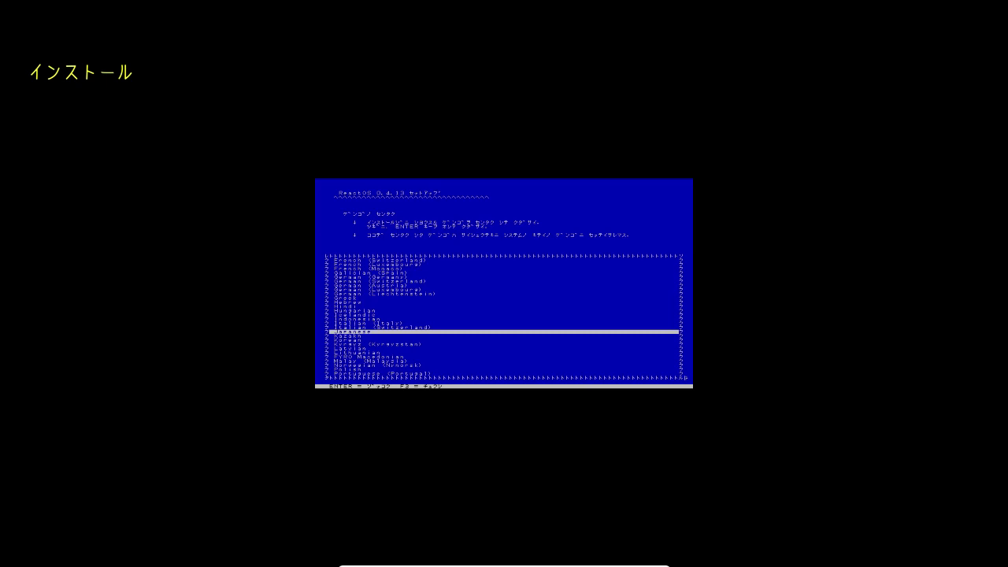
{"action": "key", "text": "Return"}
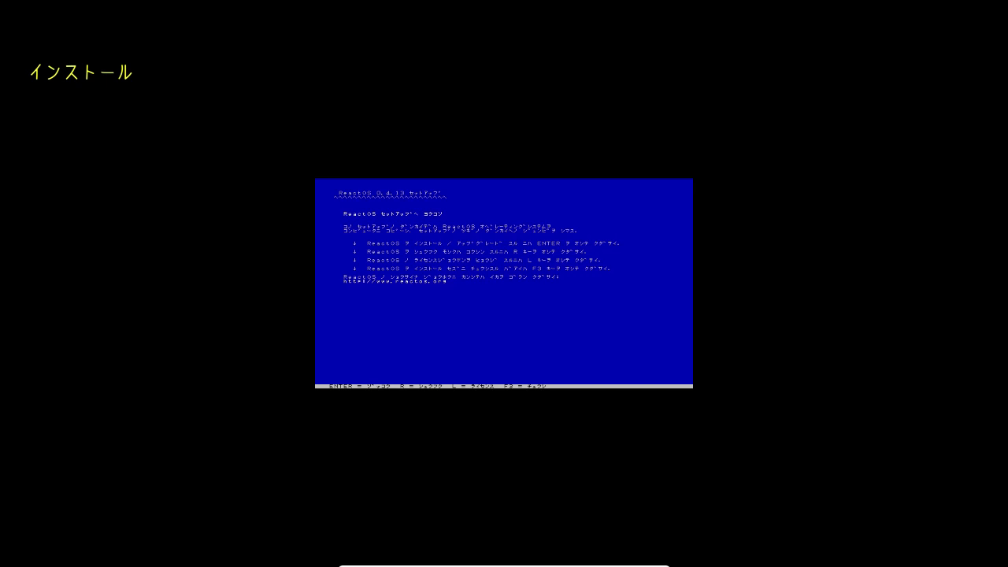
Continue the installation past the welcome and version status pages and accept the proposed device settings
{"action": "key", "text": "Return"}
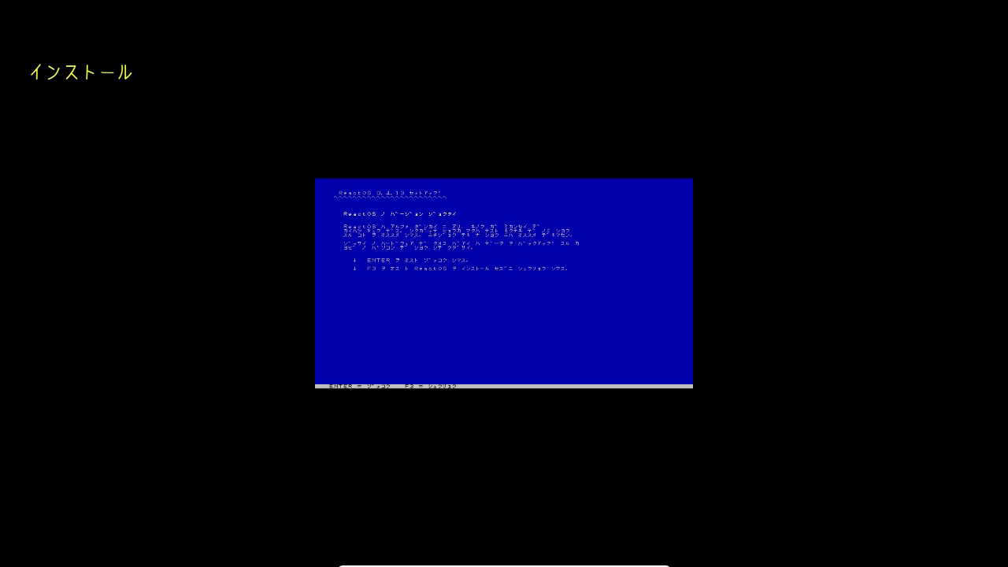
{"action": "key", "text": "Return"}
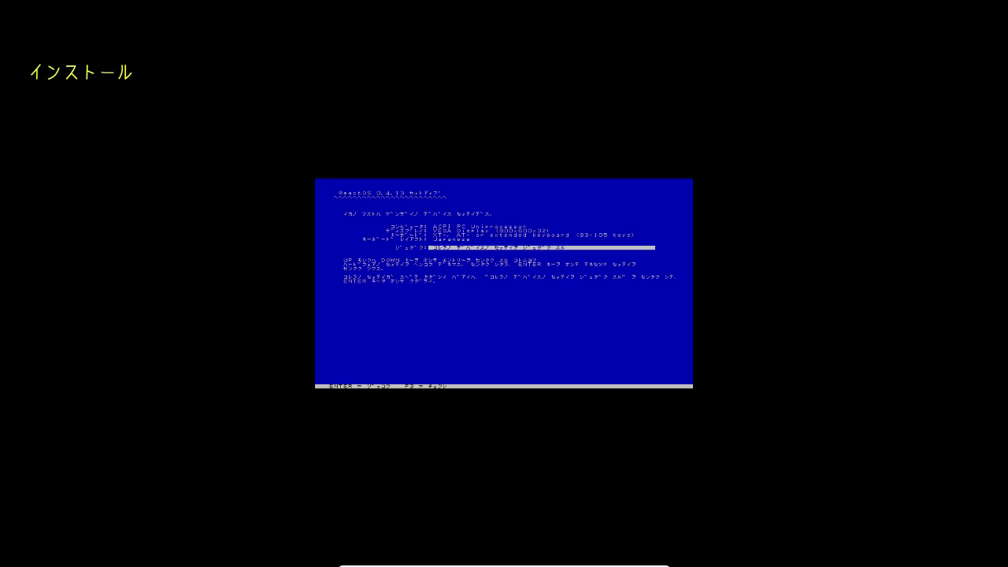
{"action": "key", "text": "Return"}
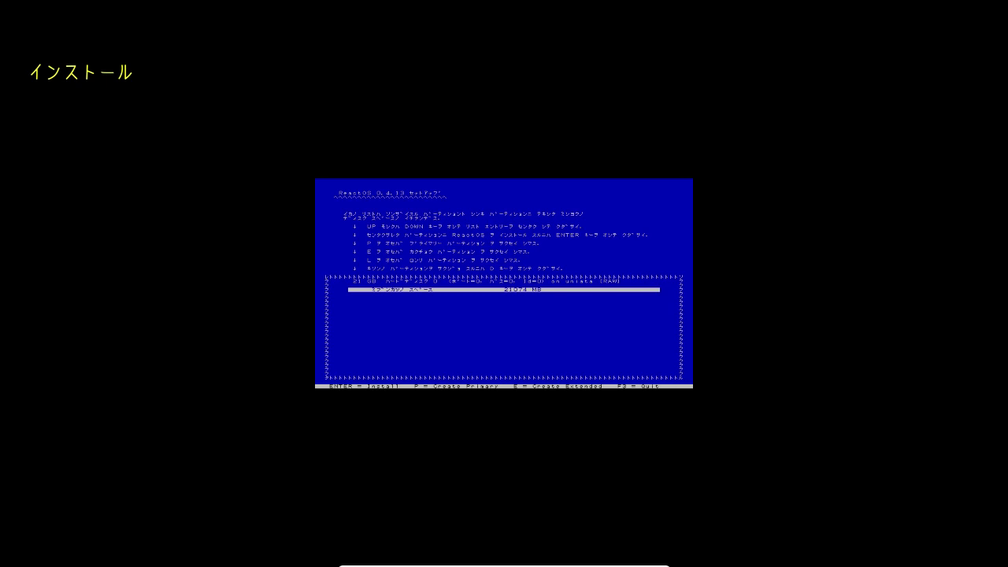
Install to the unpartitioned disk space and quick-format the new partition with the FAT file system
{"action": "key", "text": "Return"}
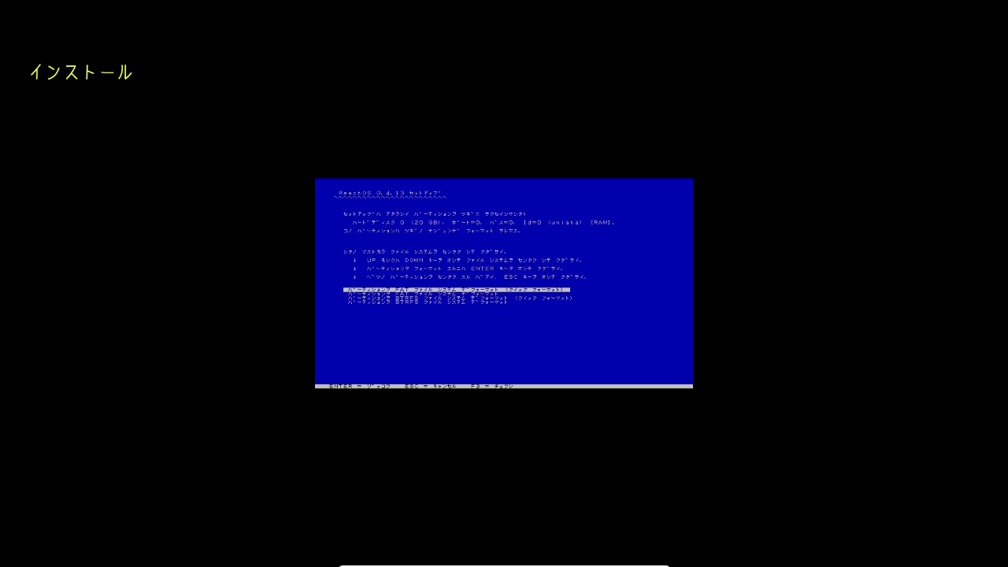
{"action": "key", "text": "Return"}
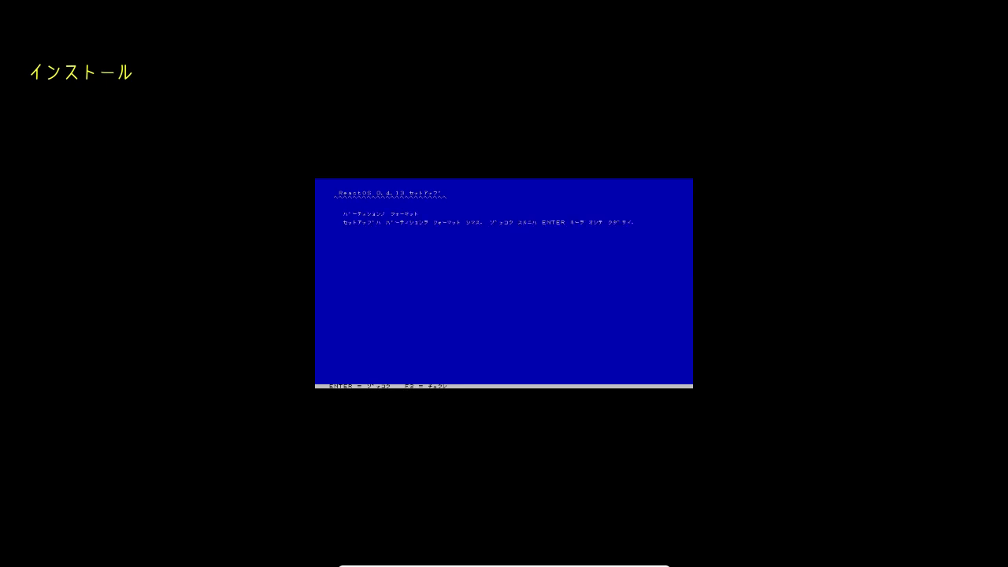
{"action": "key", "text": "Return"}
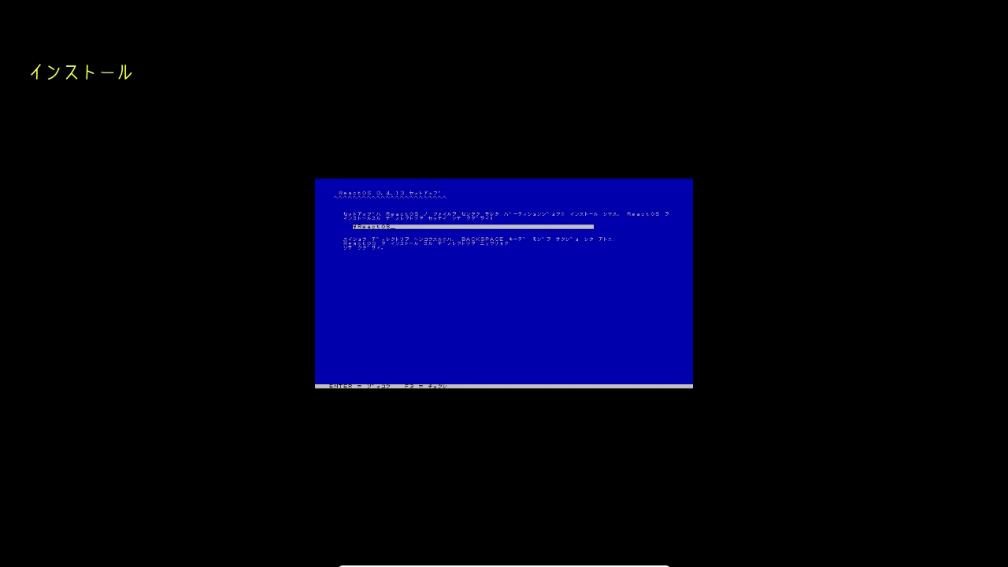
Accept \ReactOS as the installation directory and install the boot loader on the hard disk's MBR and VBR
{"action": "key", "text": "Return"}
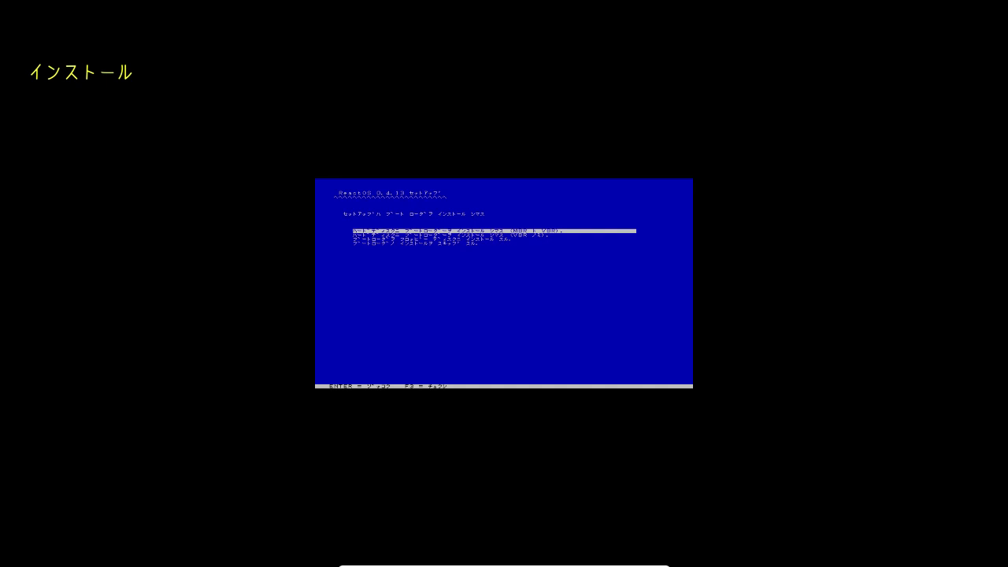
{"action": "key", "text": "Return"}
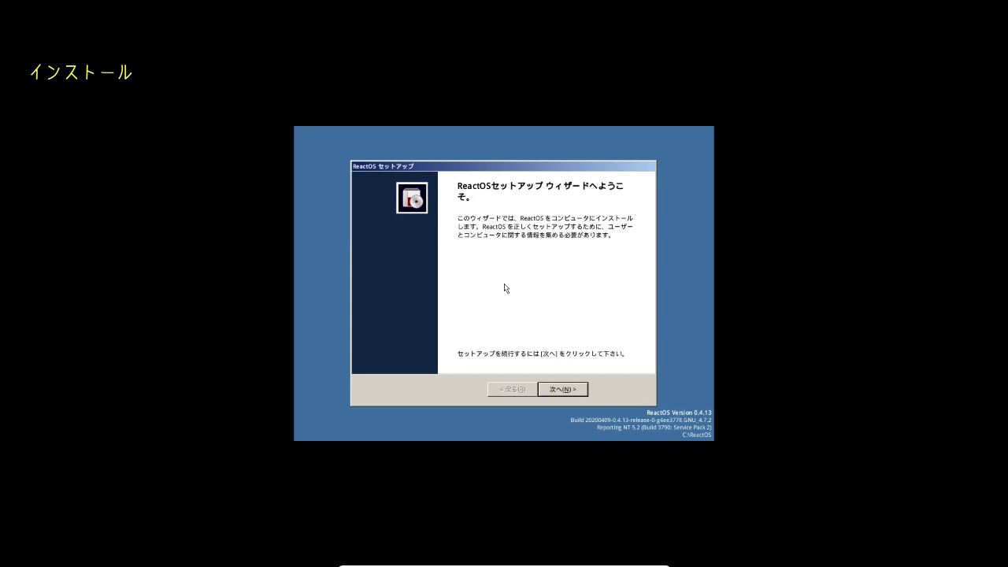
Proceed through the setup wizard's welcome and acknowledgements pages and accept the default regional settings
{"action": "left_click", "coordinate": [584, 392]}
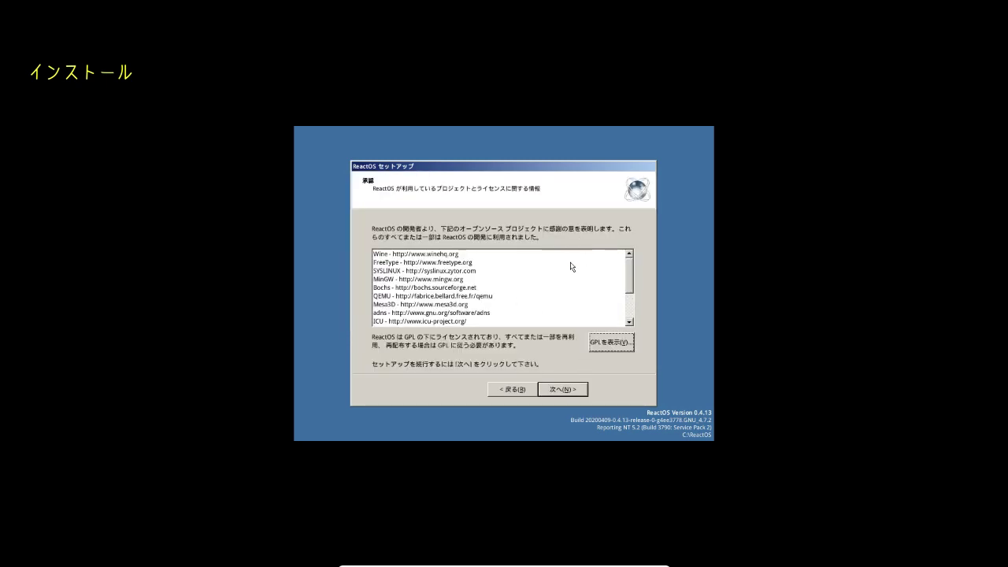
{"action": "left_click", "coordinate": [574, 392]}
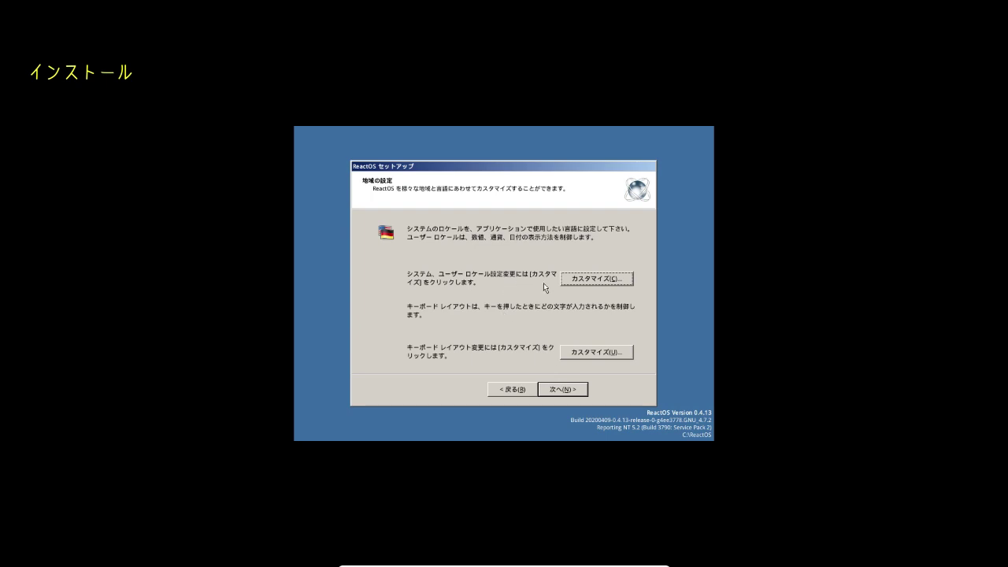
{"action": "left_click", "coordinate": [568, 393]}
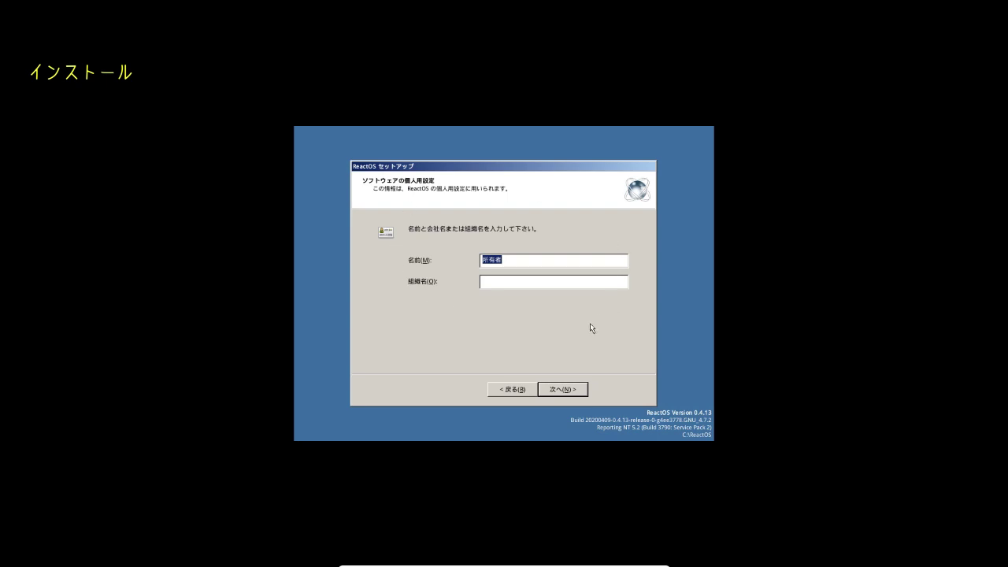
Accept the default owner and computer names, a blank Administrator password, and the (GMT+09:00) Osaka, Sapporo, Tokyo time zone
{"action": "left_click", "coordinate": [578, 393]}
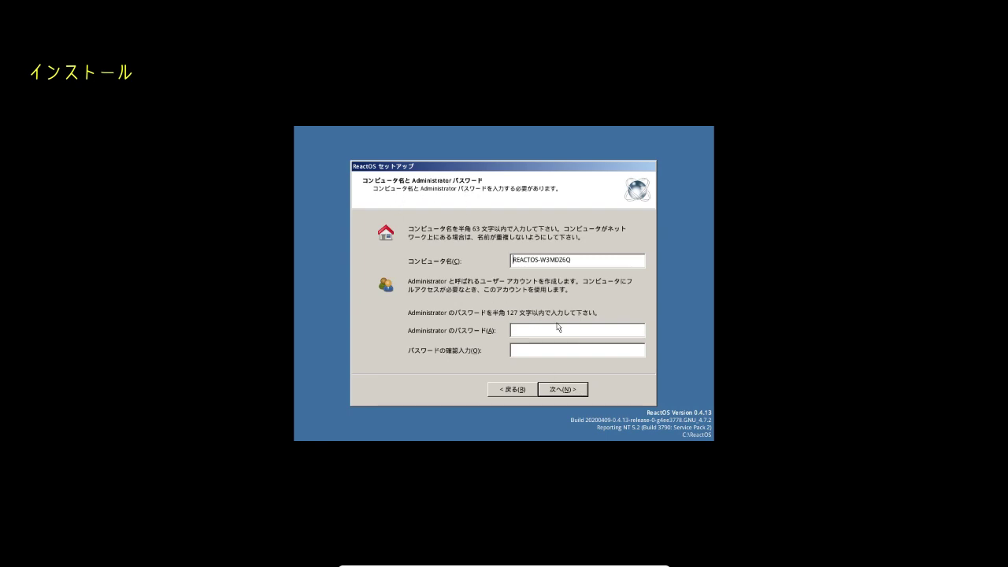
{"action": "left_click", "coordinate": [586, 391]}
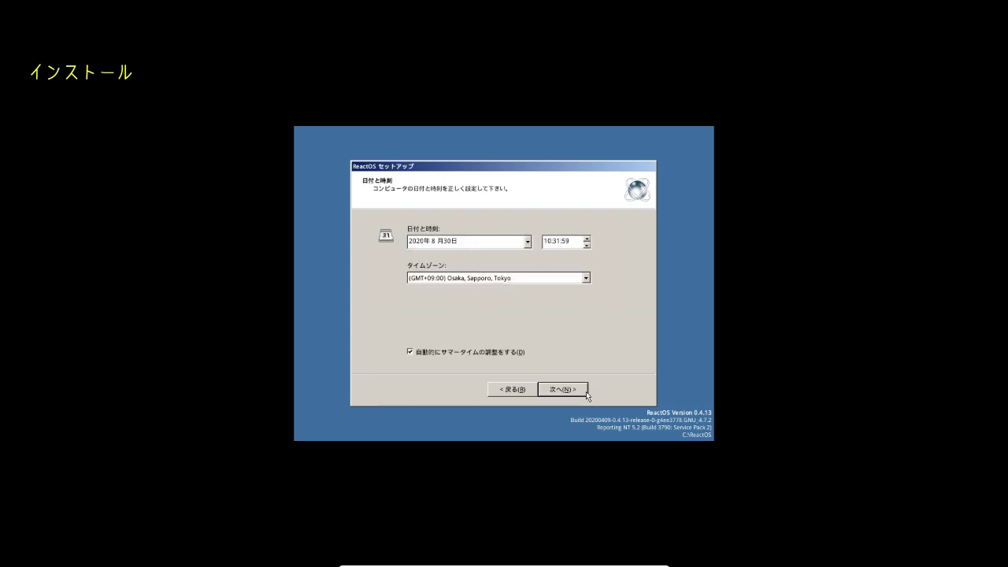
{"action": "left_click", "coordinate": [586, 391]}
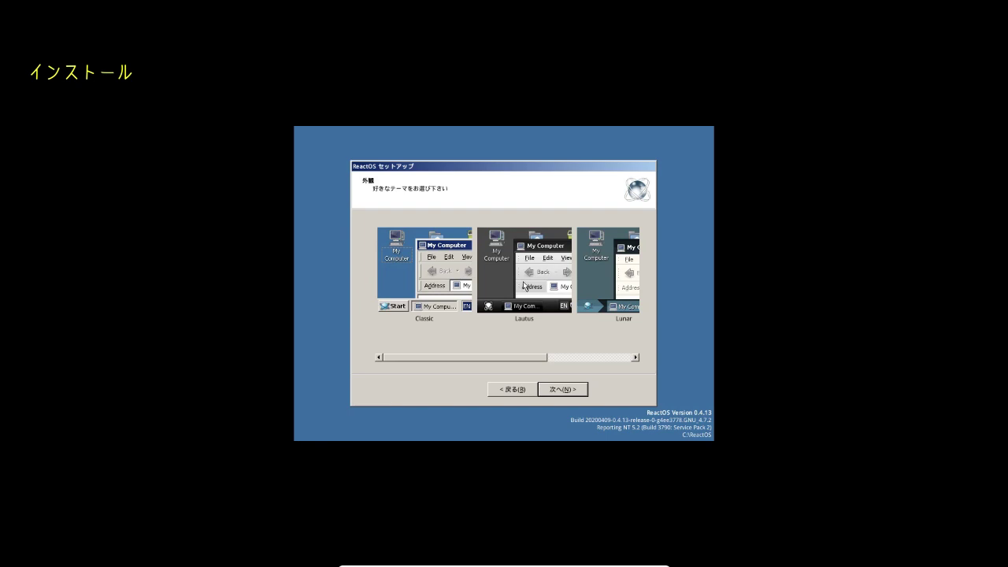
Try out the Mizu and Lunar themes on the appearance page
{"action": "left_click_drag", "start_coordinate": [534, 356], "coordinate": [590, 365]}
{"action": "left_click", "coordinate": [544, 293]}
{"action": "left_click", "coordinate": [601, 270]}
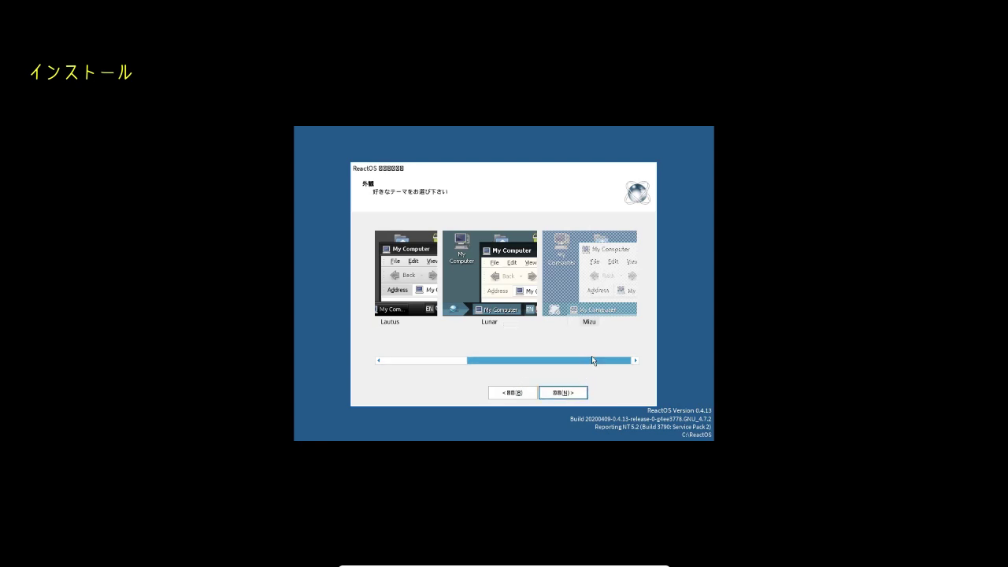
{"action": "left_click", "coordinate": [503, 289]}
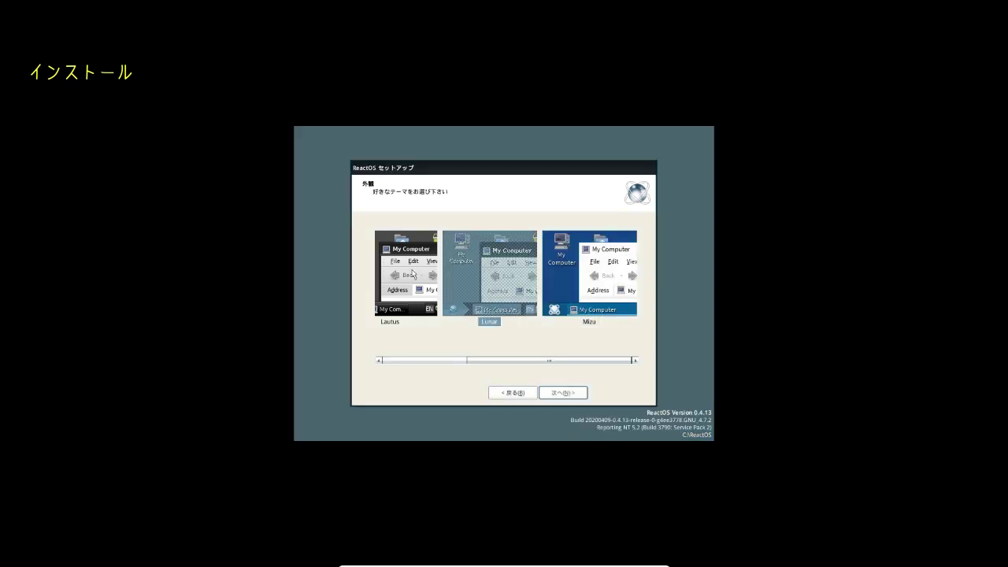
Select the Classic theme and continue to the network settings
{"action": "left_click_drag", "start_coordinate": [497, 359], "coordinate": [397, 361]}
{"action": "left_click", "coordinate": [412, 264]}
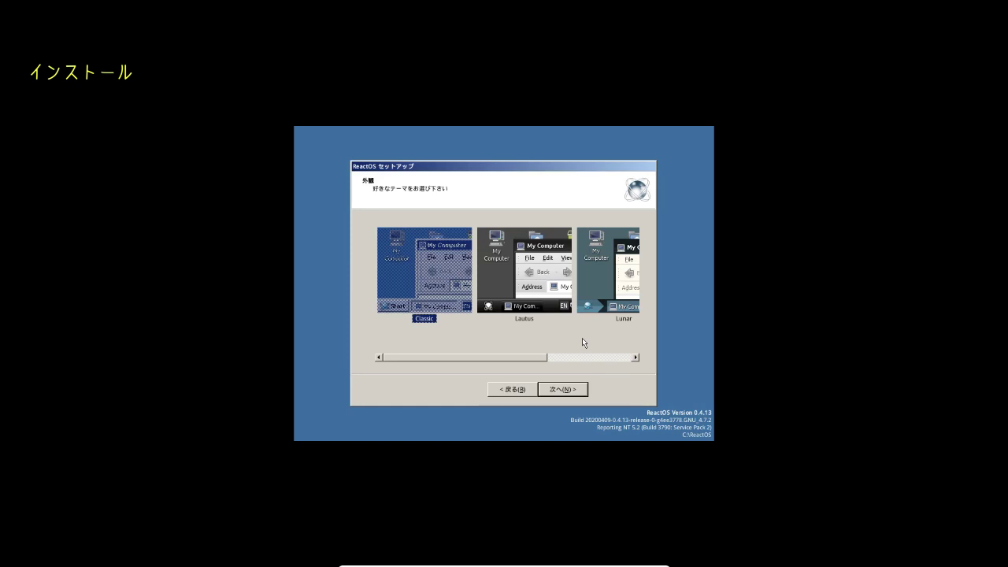
{"action": "left_click", "coordinate": [578, 390]}
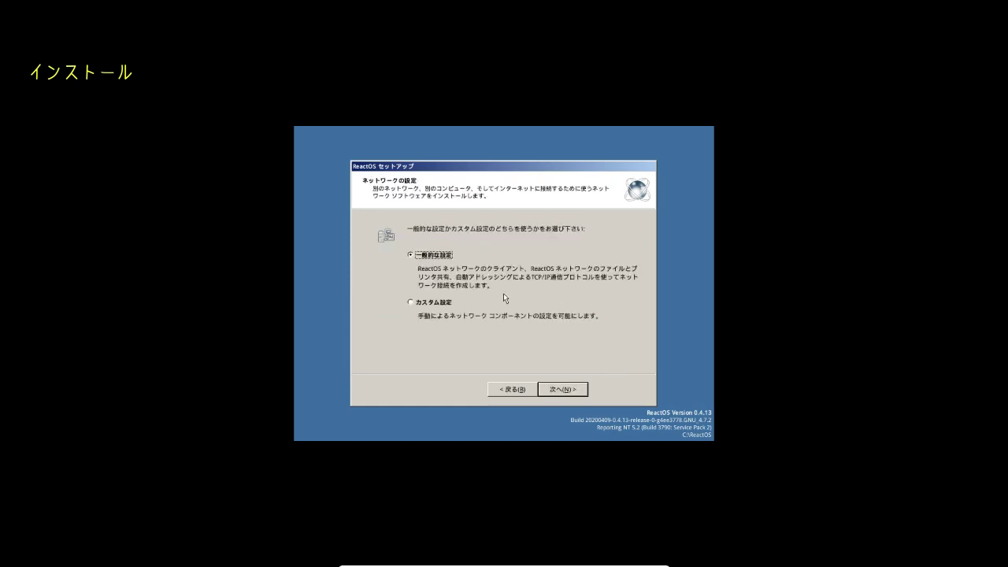
Accept the typical network settings and the WORKGROUP workgroup, then finish the setup wizard and restart the computer
{"action": "left_click", "coordinate": [571, 389]}
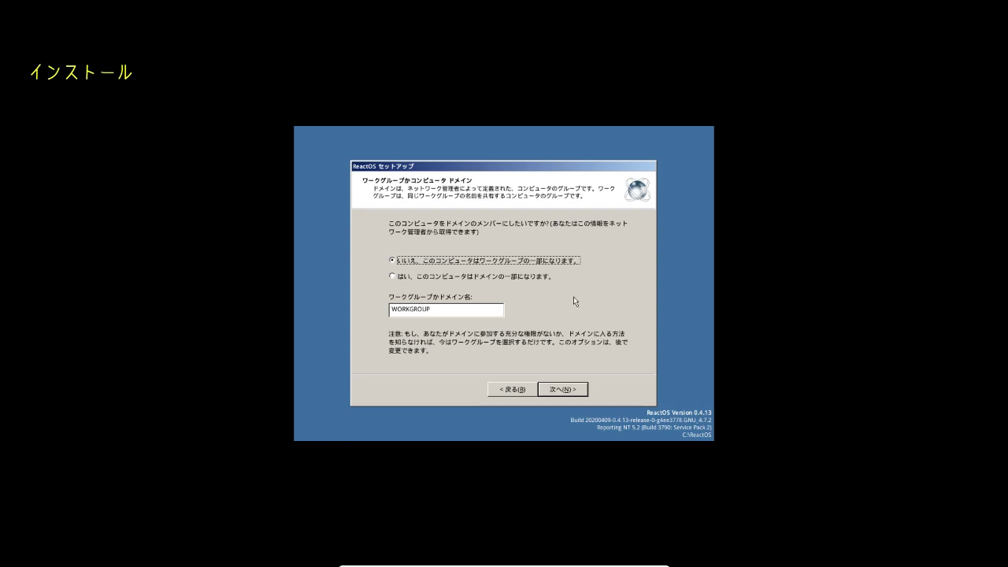
{"action": "left_click", "coordinate": [580, 391]}
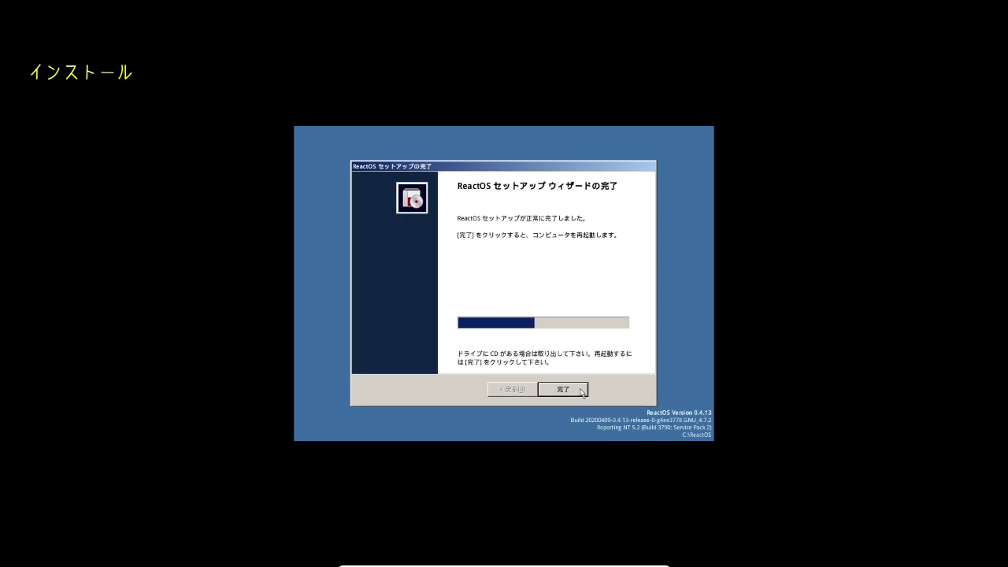
{"action": "left_click", "coordinate": [581, 392]}
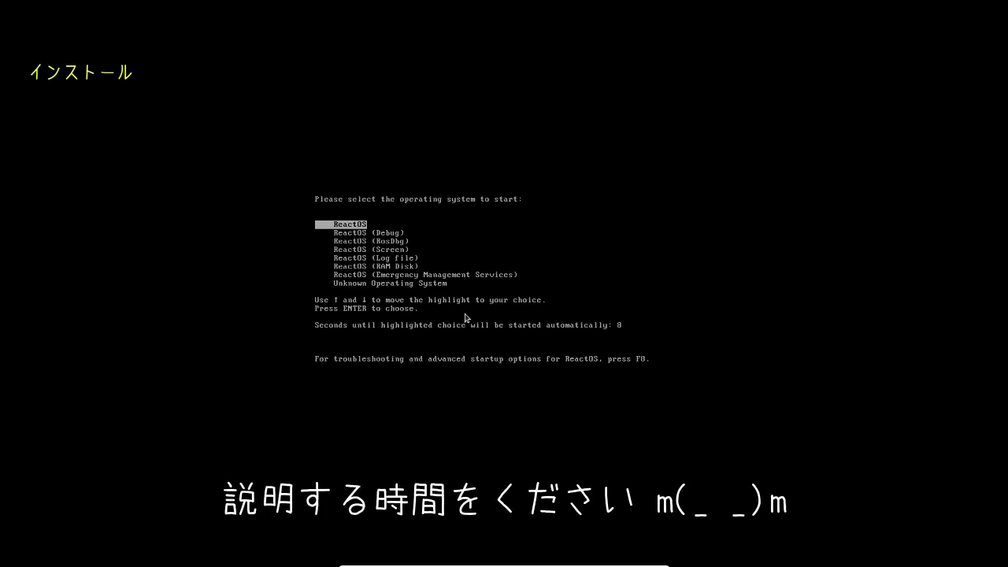
{"action": "key", "text": "Down"}
{"action": "key", "text": "Down"}
{"action": "key", "text": "Up"}
{"action": "key", "text": "Up"}
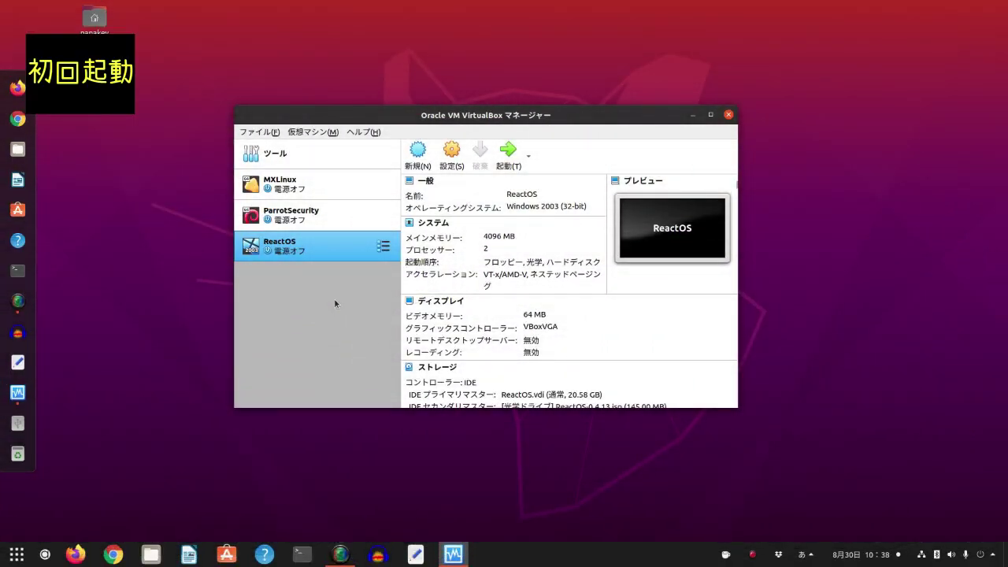
Remove the optical drive holding ReactOS-0.4.13.iso from the ReactOS virtual machine's storage and save the settings
{"action": "left_click", "coordinate": [452, 151]}
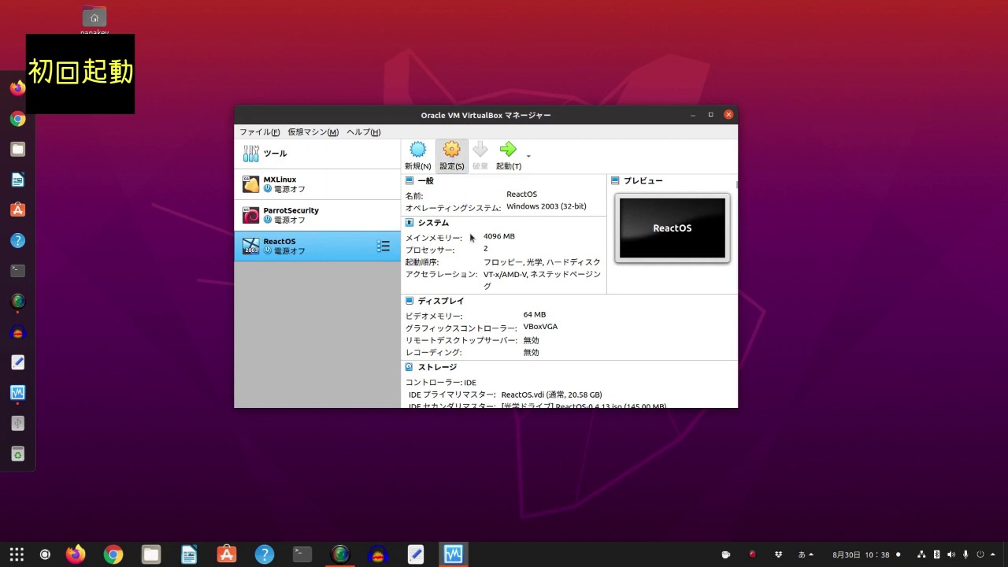
{"action": "left_click", "coordinate": [280, 182]}
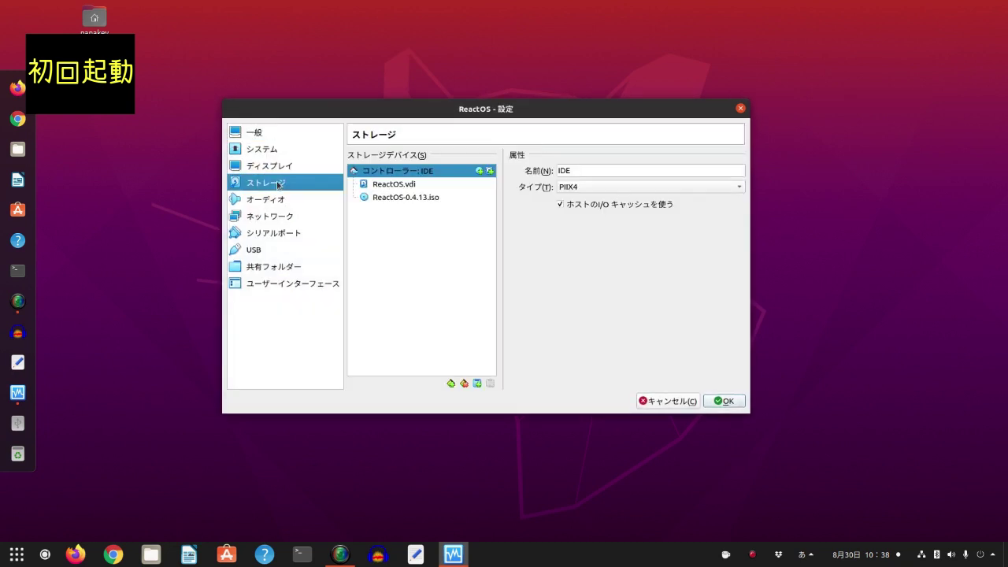
{"action": "left_click", "coordinate": [422, 198]}
{"action": "left_click_drag", "start_coordinate": [422, 199], "coordinate": [468, 198]}
{"action": "right_click", "coordinate": [468, 198]}
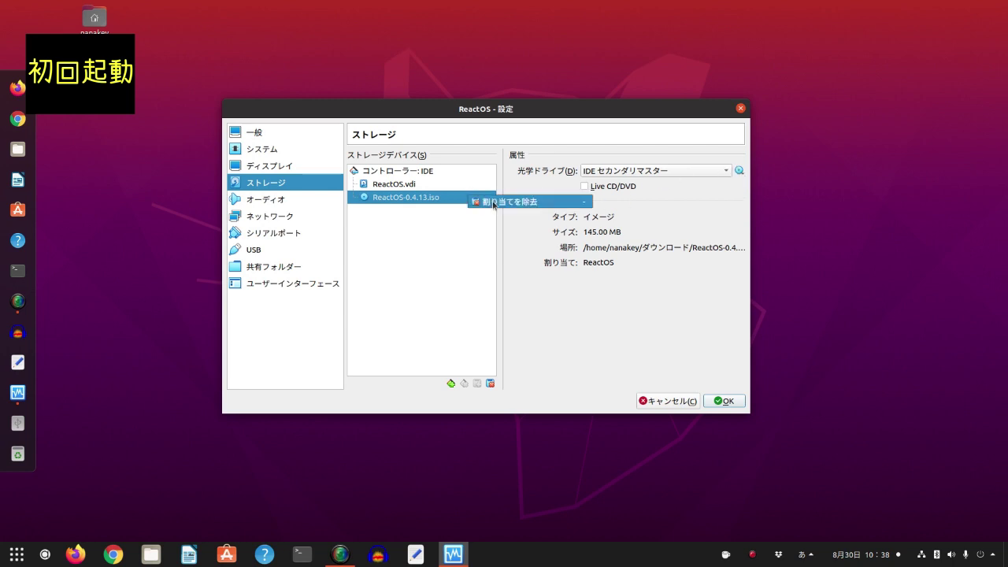
{"action": "left_click", "coordinate": [494, 203]}
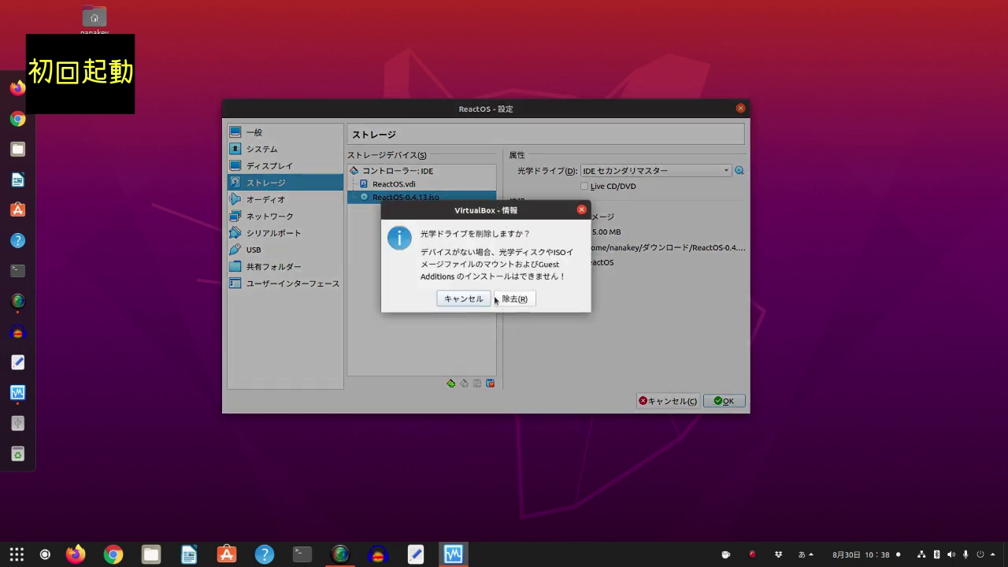
{"action": "left_click", "coordinate": [517, 299]}
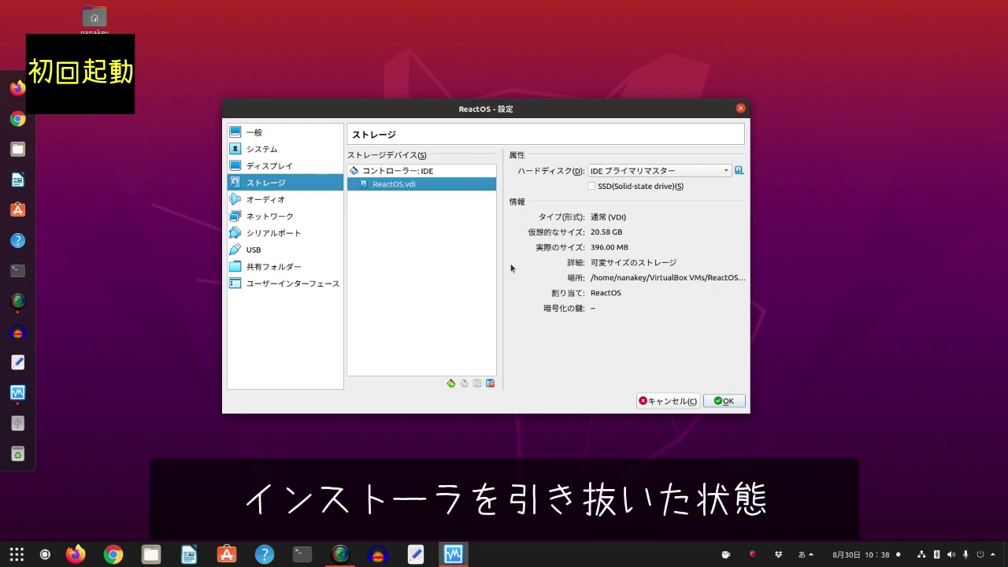
{"action": "left_click", "coordinate": [718, 402]}
Start the ReactOS virtual machine, boot the default ReactOS entry, and dismiss the new hardware wizard for the multimedia audio device
{"action": "left_click", "coordinate": [510, 156]}
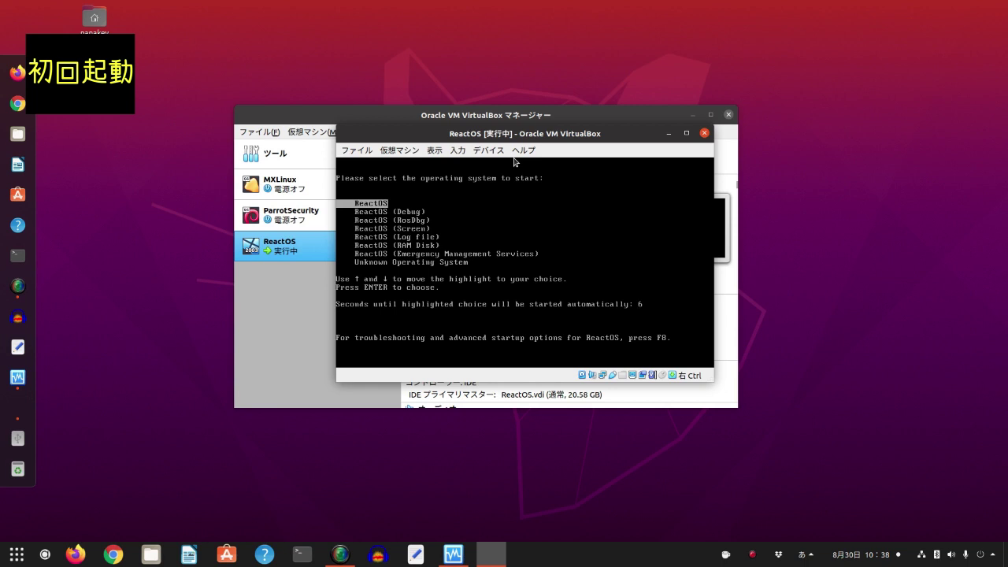
{"action": "key", "text": "Return"}
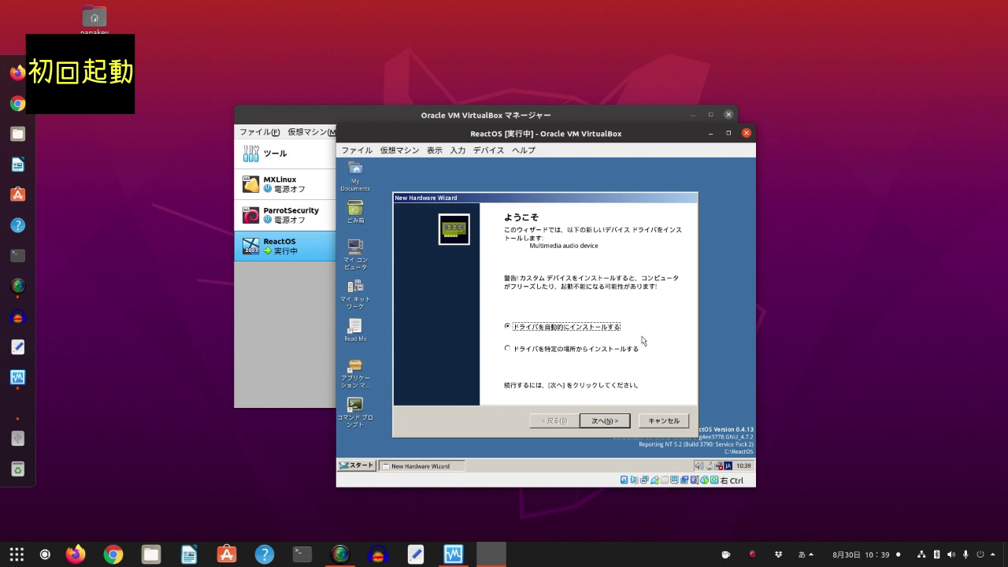
{"action": "left_click", "coordinate": [663, 421]}
{"action": "left_click", "coordinate": [677, 423]}
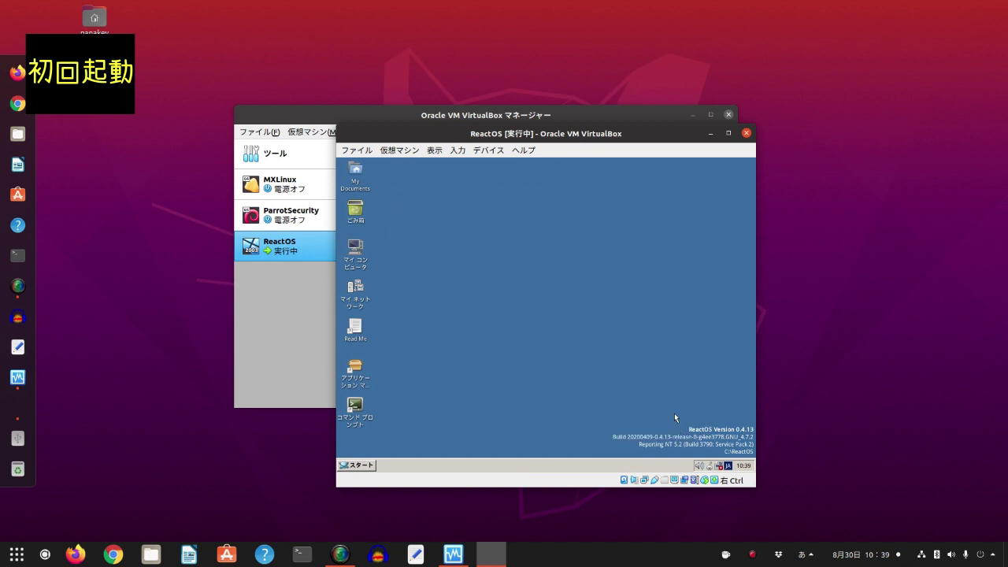
Set the ReactOS screen resolution to 1280 x 1024 pixels, keep the new display settings, and close the display properties
{"action": "right_click", "coordinate": [515, 284]}
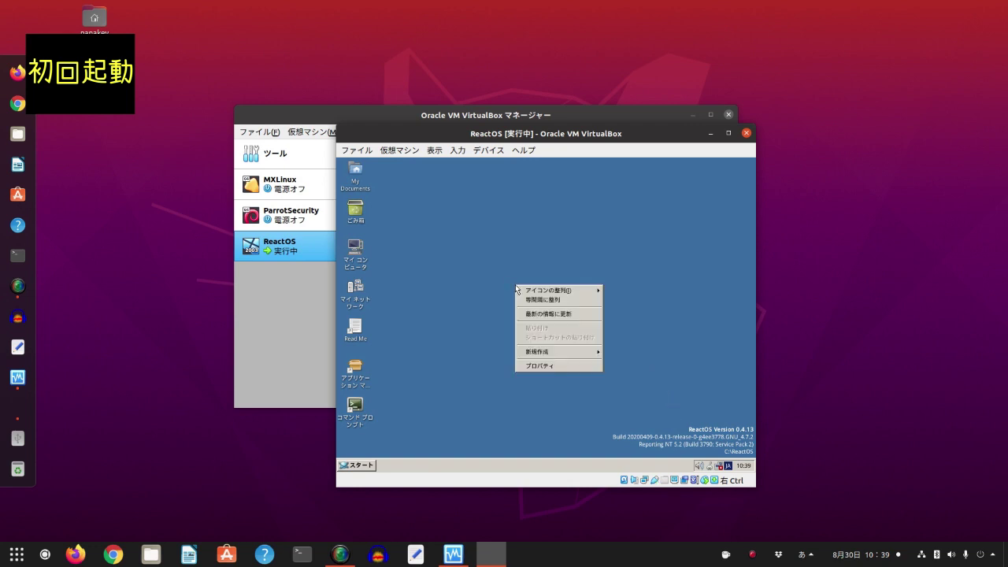
{"action": "left_click", "coordinate": [554, 367]}
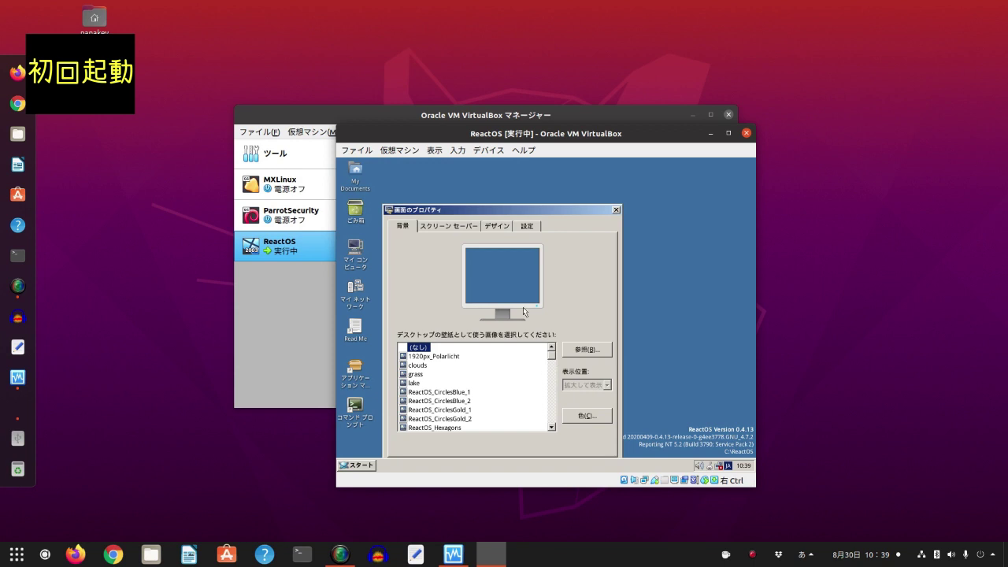
{"action": "left_click", "coordinate": [525, 226]}
{"action": "left_click", "coordinate": [510, 202]}
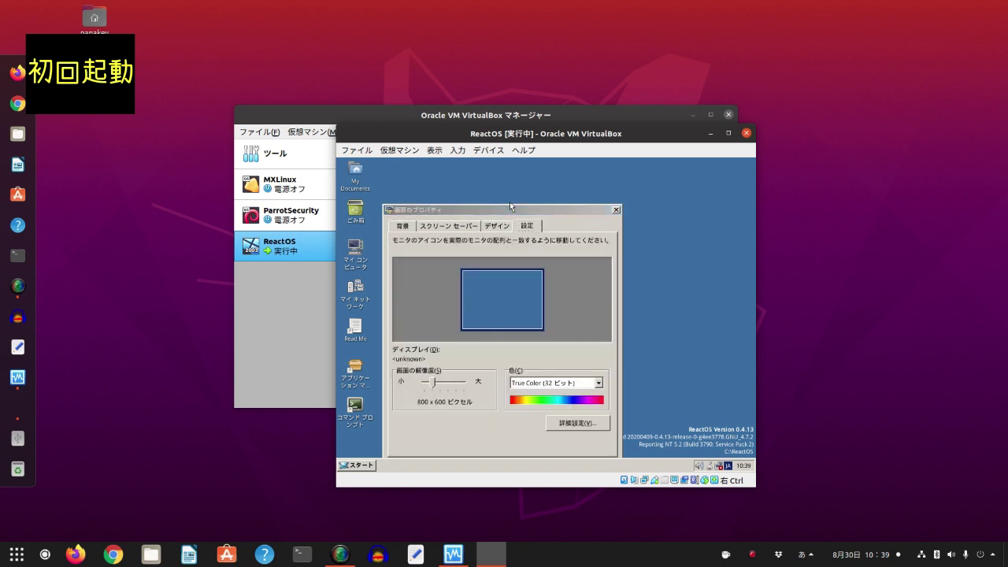
{"action": "left_click_drag", "start_coordinate": [539, 209], "coordinate": [569, 175]}
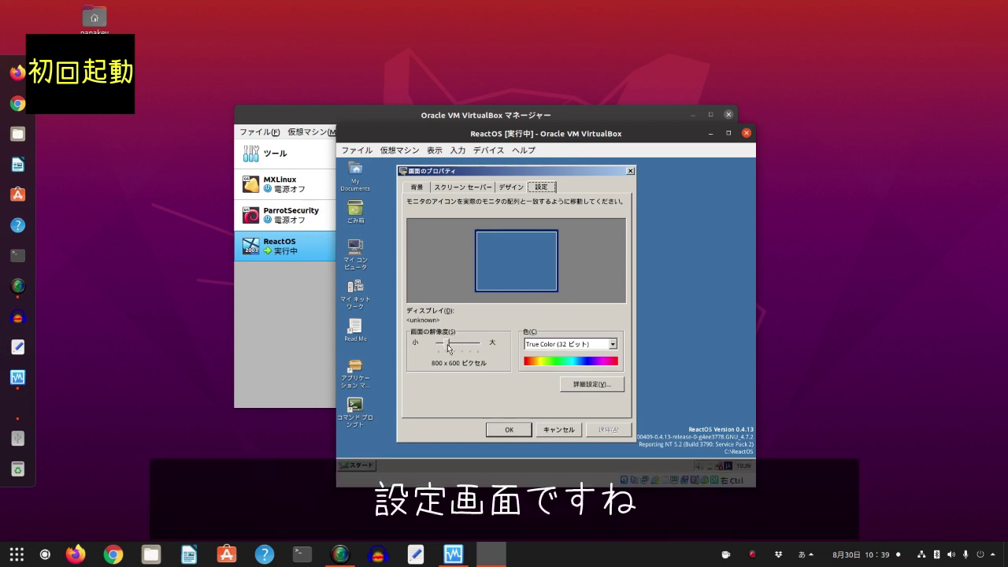
{"action": "left_click_drag", "start_coordinate": [449, 348], "coordinate": [468, 348]}
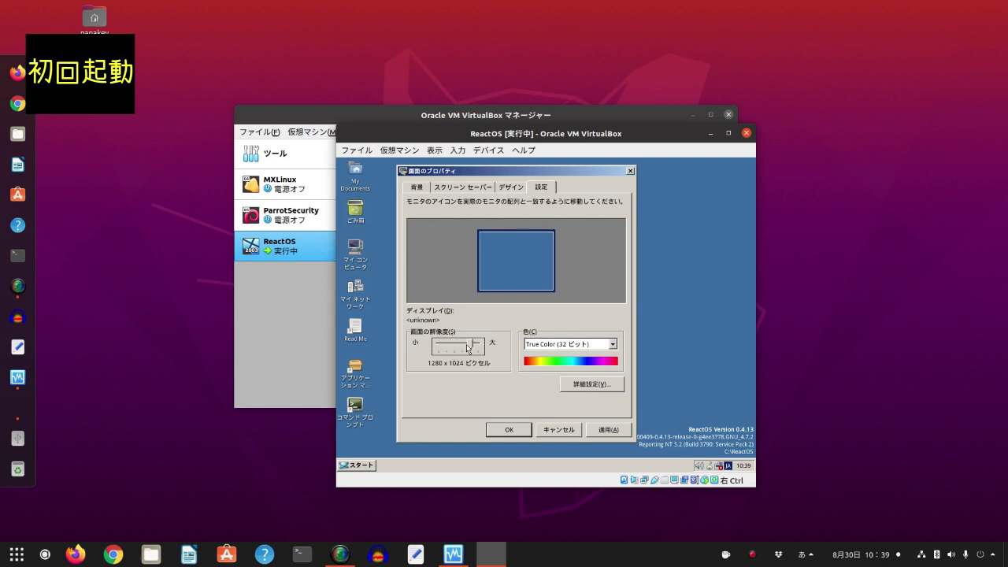
{"action": "left_click", "coordinate": [614, 429]}
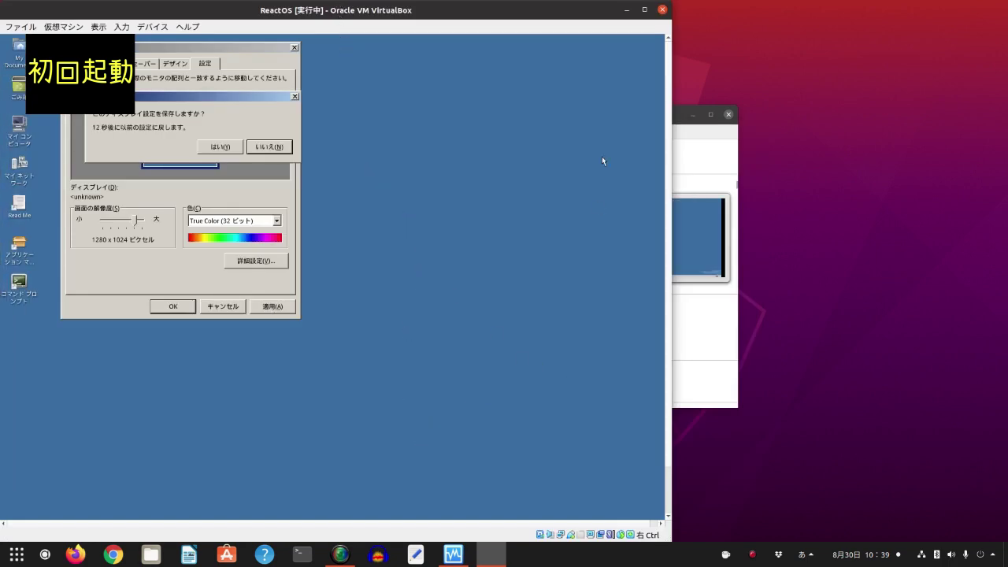
{"action": "left_click", "coordinate": [229, 146]}
{"action": "left_click_drag", "start_coordinate": [290, 34], "coordinate": [427, 34]}
{"action": "left_click", "coordinate": [312, 310]}
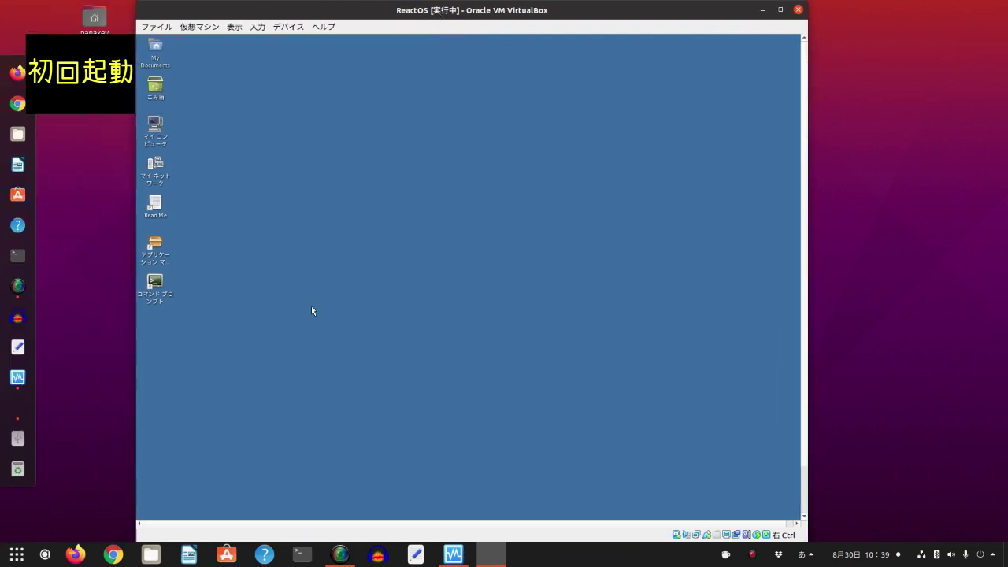
Switch the virtual machine's display to full-screen mode
{"action": "left_click", "coordinate": [235, 27]}
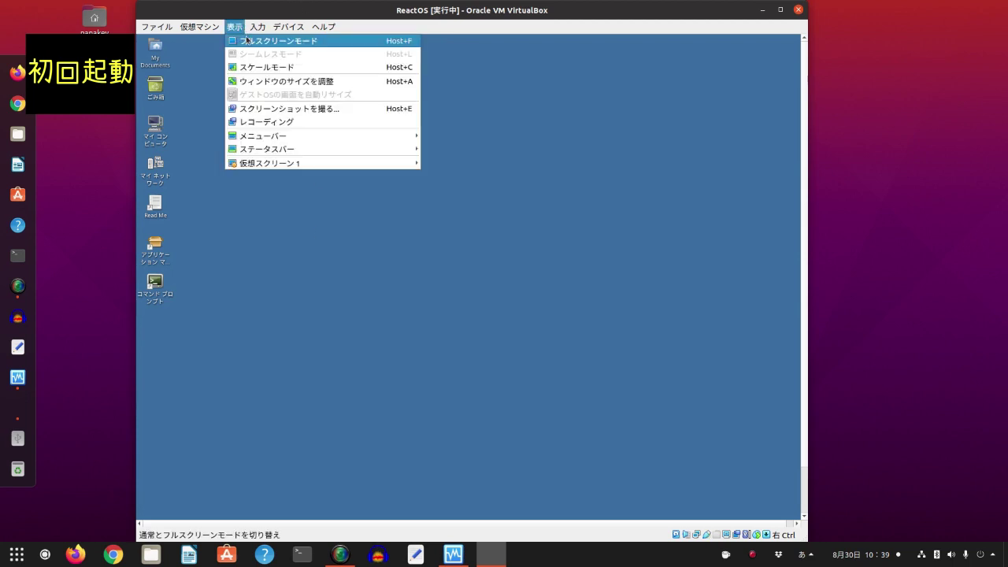
{"action": "left_click", "coordinate": [247, 40]}
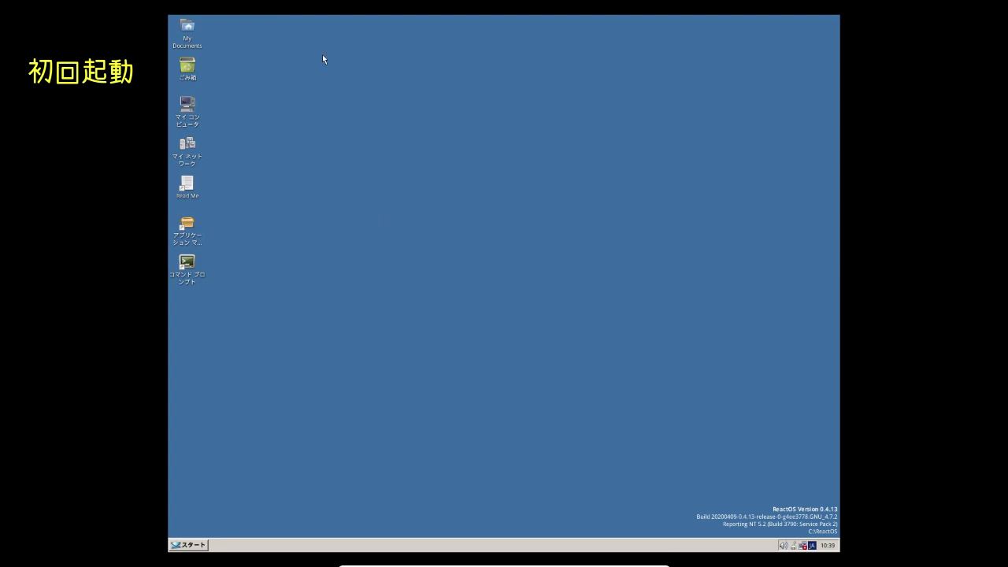
Look through the ReactOS Start menu and its preinstalled programs, including the accessories, accessibility tools and games
{"action": "left_click", "coordinate": [203, 546]}
{"action": "left_click", "coordinate": [203, 546]}
{"action": "left_click", "coordinate": [202, 547]}
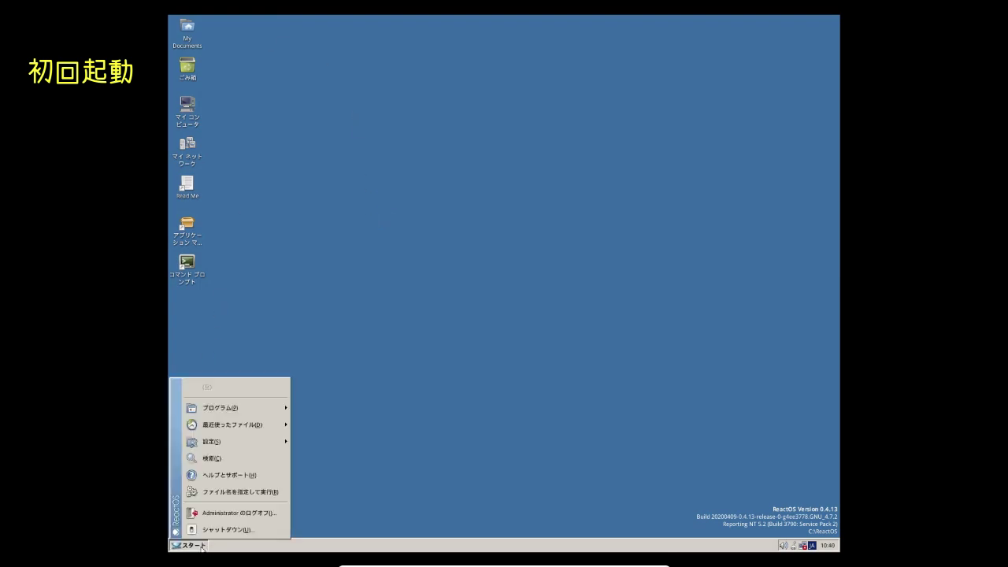
{"action": "left_click", "coordinate": [388, 283]}
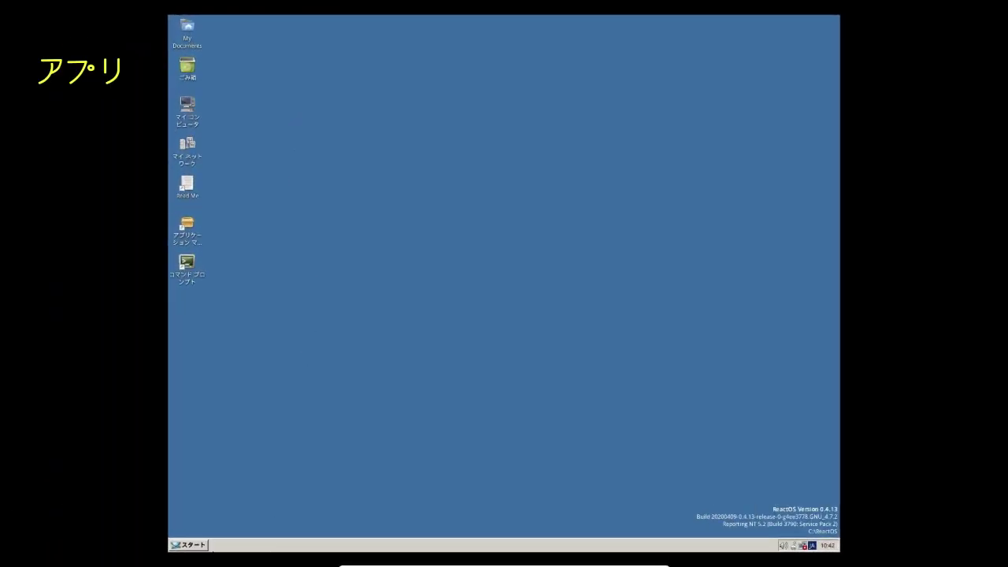
{"action": "left_click", "coordinate": [204, 547]}
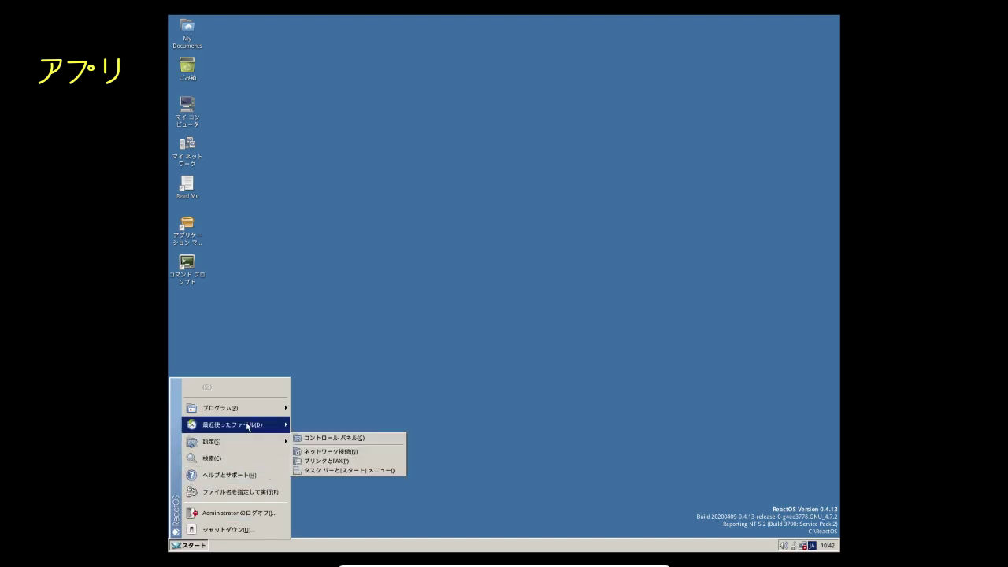
{"action": "mouse_move", "coordinate": [236, 408]}
{"action": "mouse_move", "coordinate": [369, 407]}
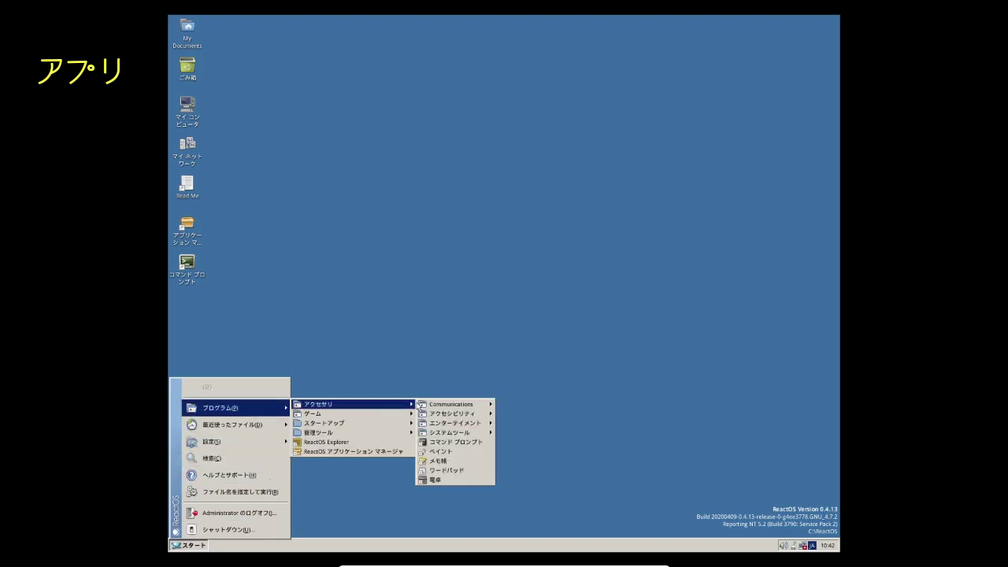
{"action": "mouse_move", "coordinate": [465, 418]}
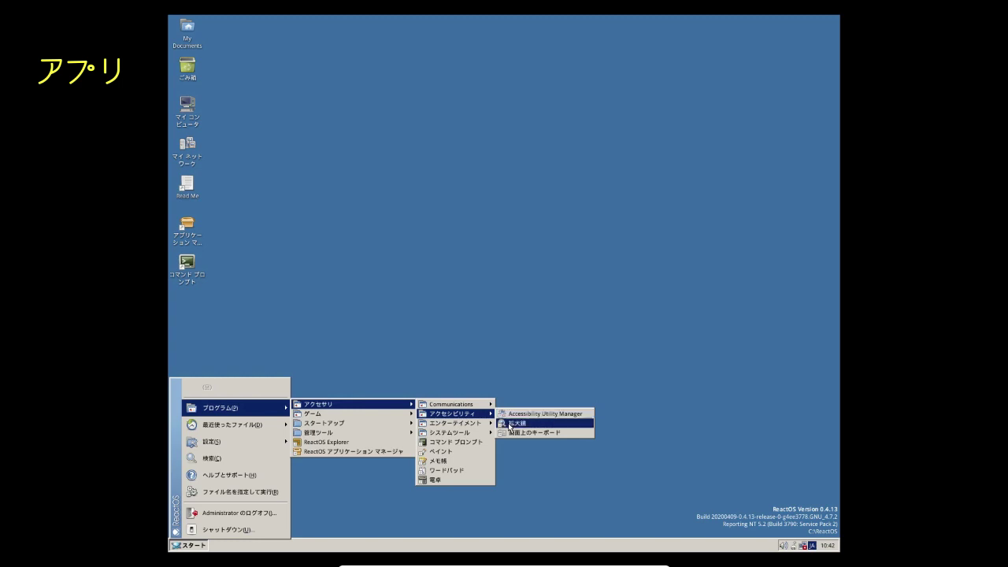
{"action": "mouse_move", "coordinate": [491, 429]}
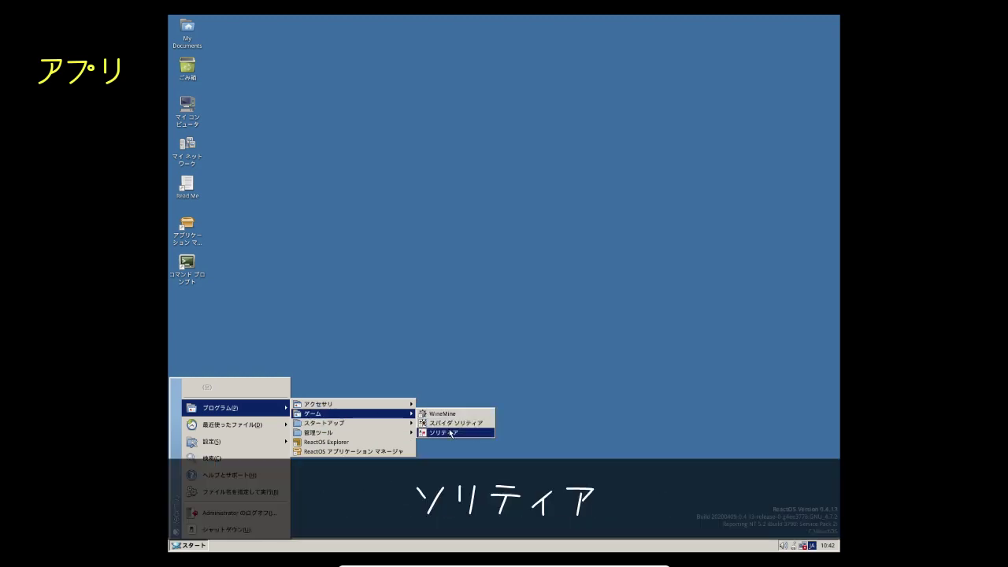
Launch Paint from the accessories and draw a freehand zigzag in the upper part of the canvas with the Pencil tool
{"action": "mouse_move", "coordinate": [394, 427]}
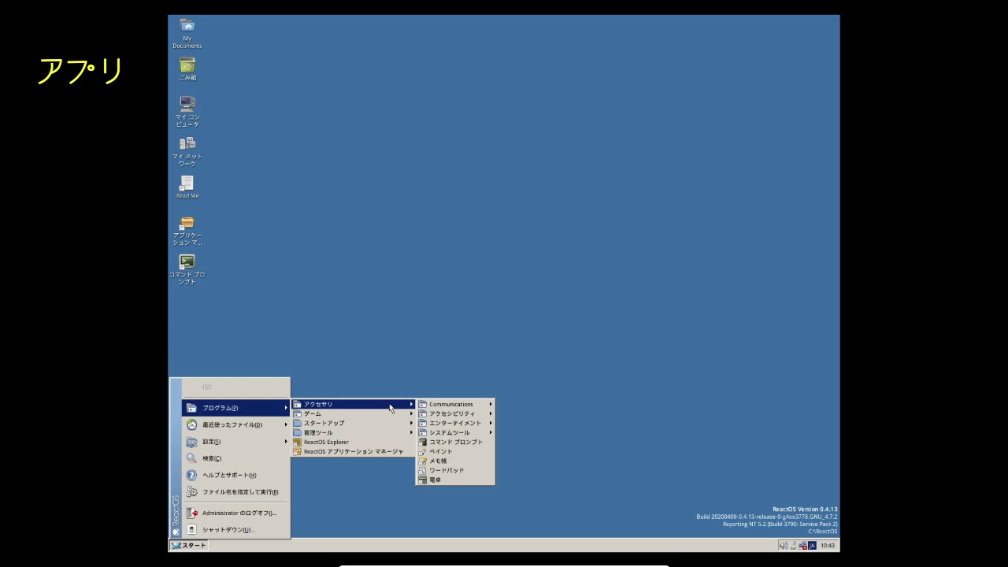
{"action": "left_click", "coordinate": [451, 452]}
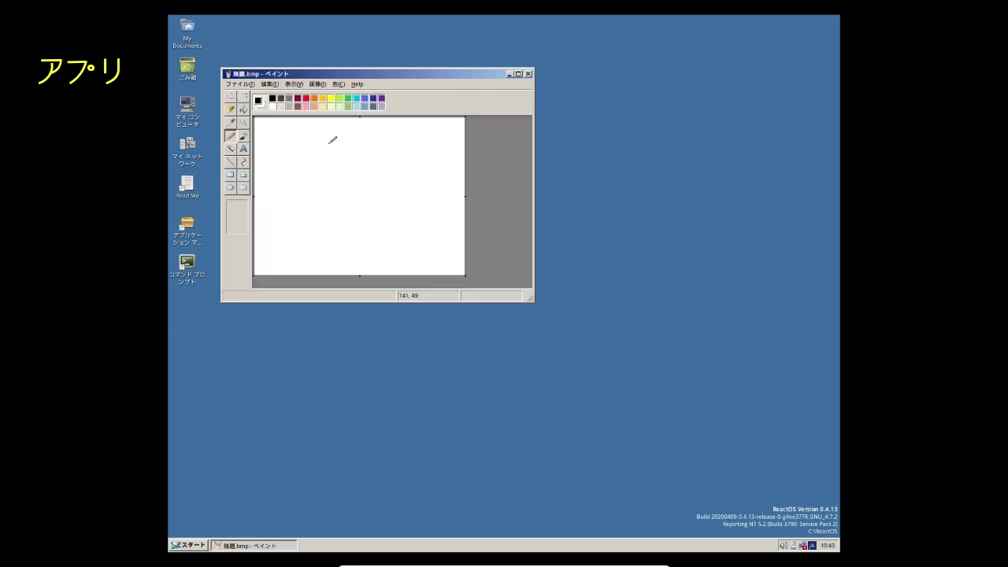
{"action": "left_click_drag", "start_coordinate": [299, 142], "coordinate": [371, 182]}
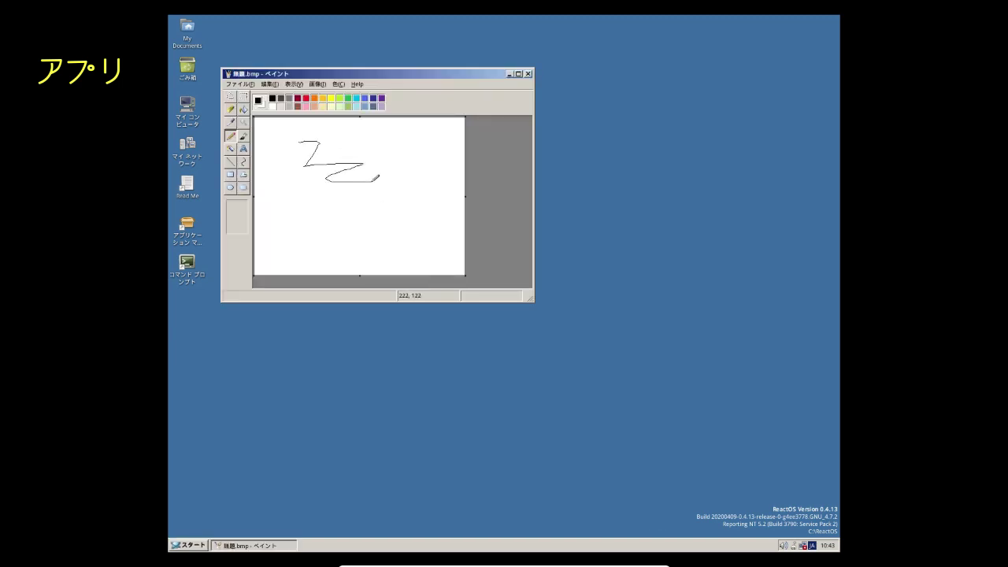
Add a text frame of about 122 x 79 pixels over the zigzag, enter "n", and check the available input languages
{"action": "left_click", "coordinate": [243, 150]}
{"action": "left_click_drag", "start_coordinate": [308, 149], "coordinate": [371, 195]}
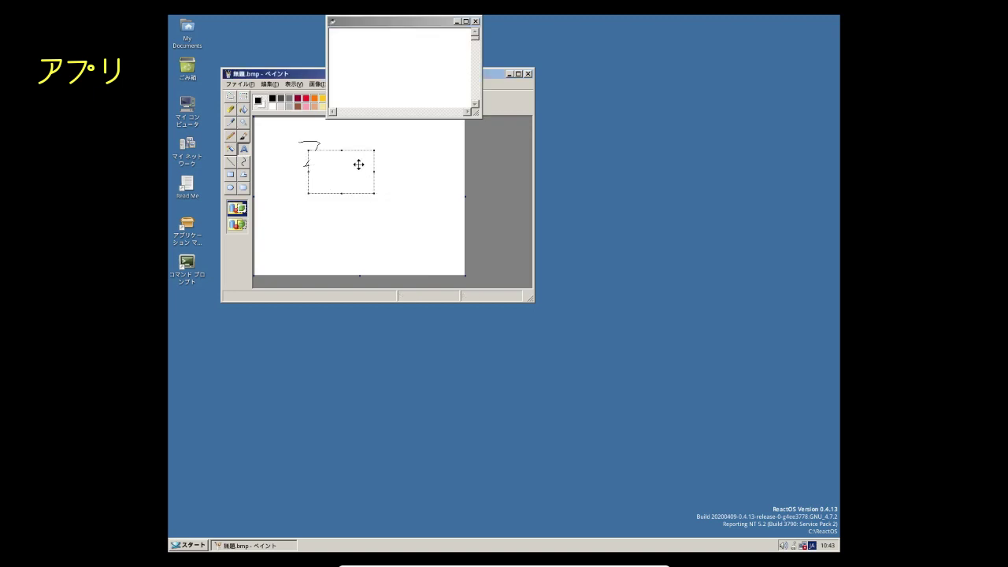
{"action": "left_click", "coordinate": [394, 64]}
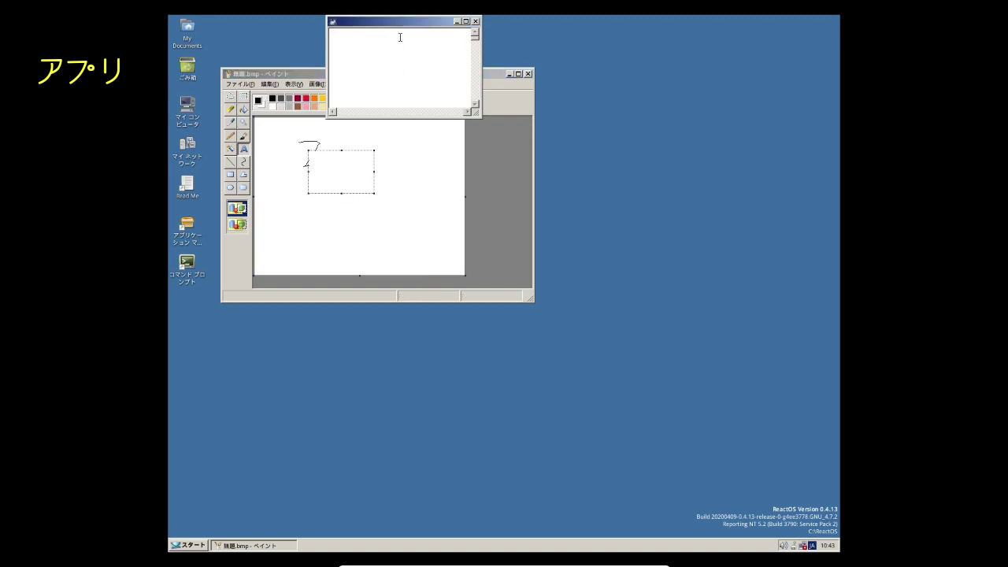
{"action": "type", "text": "ni"}
{"action": "key", "text": "BackSpace"}
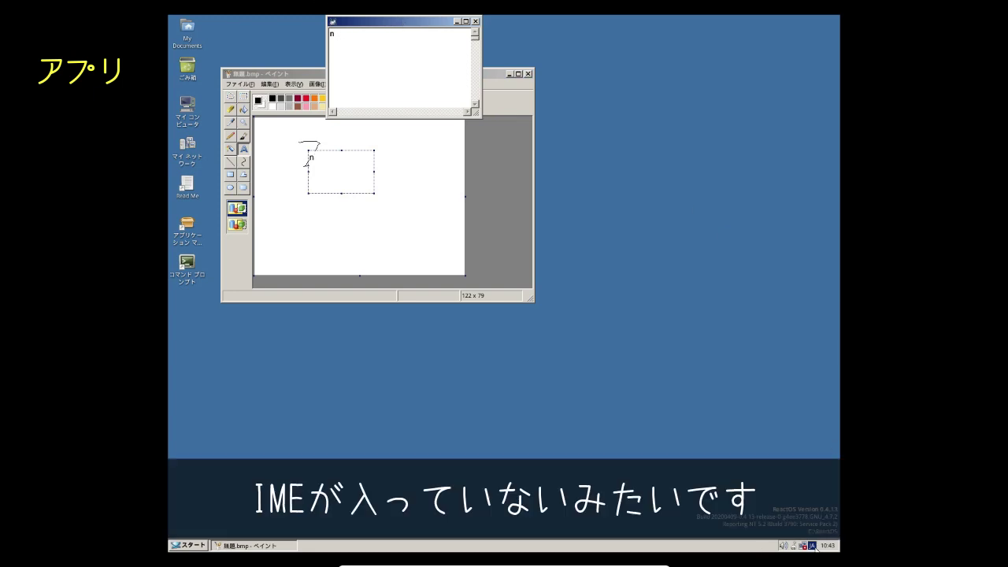
{"action": "left_click", "coordinate": [813, 546]}
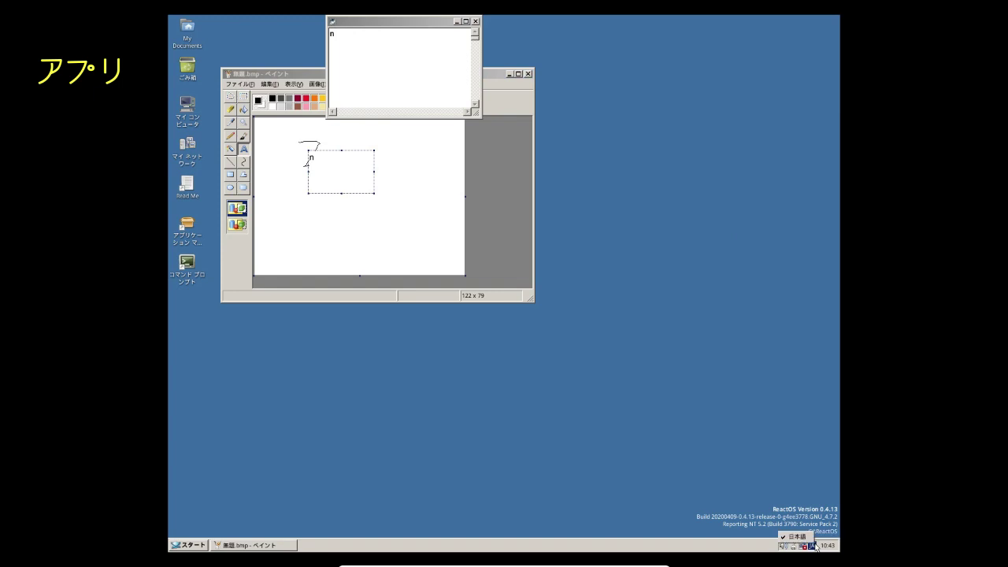
{"action": "left_click", "coordinate": [380, 82]}
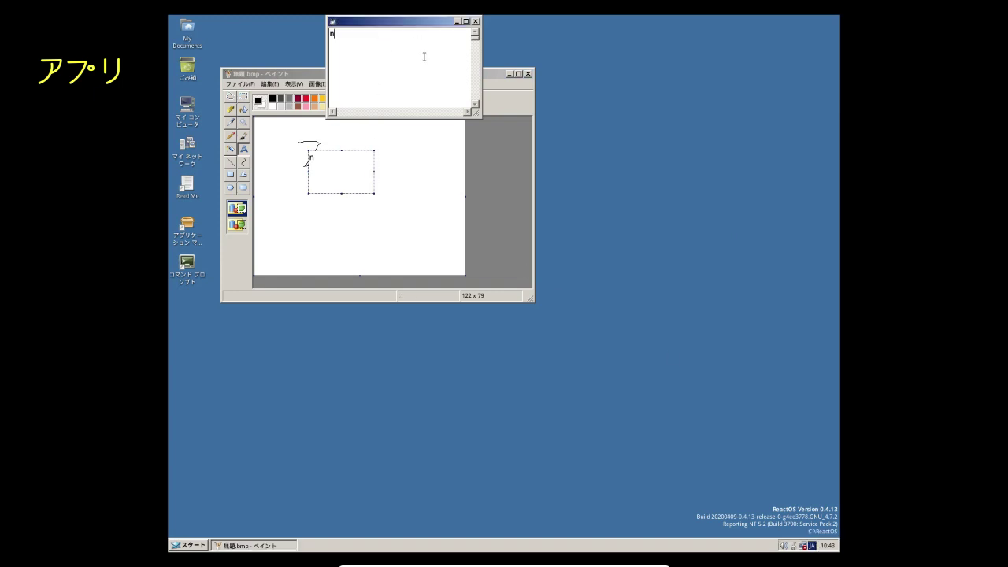
Close the text entry window and draw straight lines across the canvas with the Line tool, trying three thicker line widths
{"action": "left_click", "coordinate": [476, 22]}
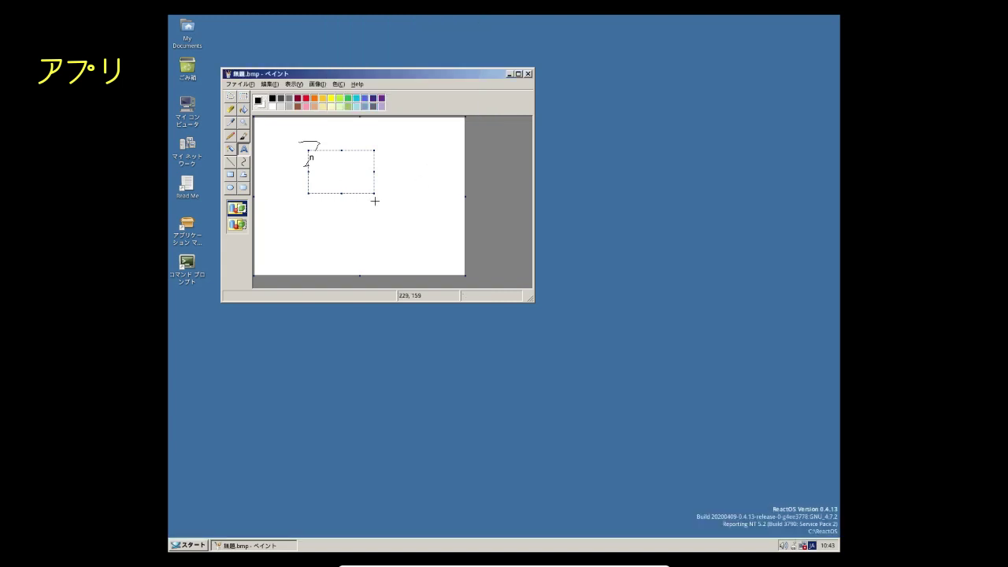
{"action": "left_click", "coordinate": [230, 161]}
{"action": "left_click", "coordinate": [241, 216]}
{"action": "left_click_drag", "start_coordinate": [295, 196], "coordinate": [416, 210]}
{"action": "left_click", "coordinate": [233, 224]}
{"action": "left_click_drag", "start_coordinate": [302, 206], "coordinate": [425, 204]}
{"action": "left_click", "coordinate": [241, 229]}
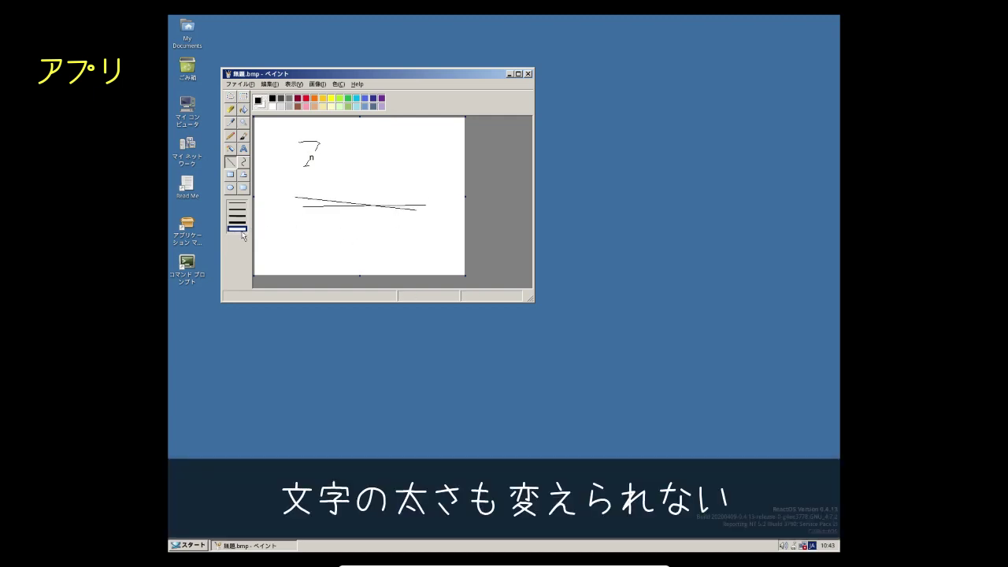
{"action": "left_click_drag", "start_coordinate": [333, 162], "coordinate": [410, 178]}
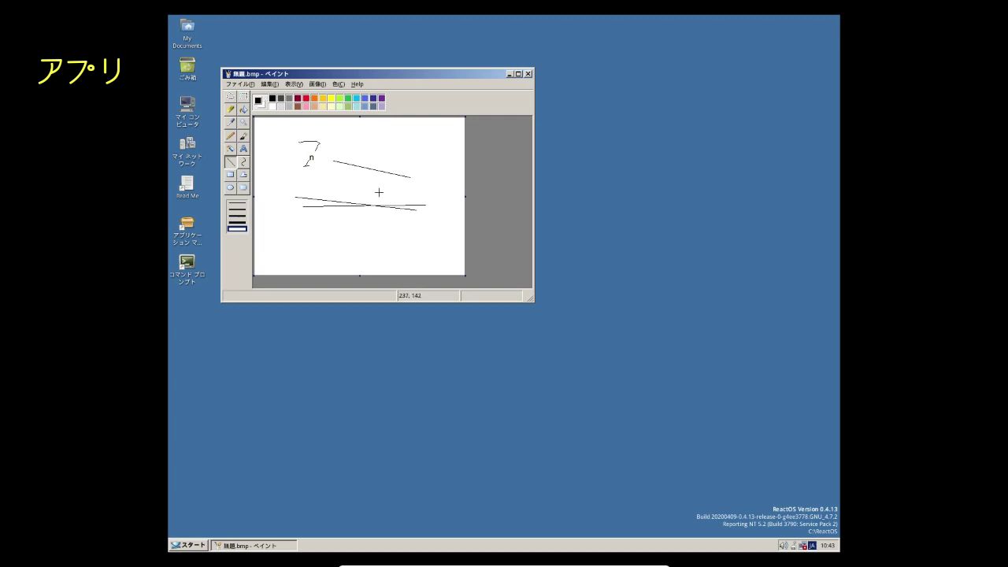
{"action": "left_click_drag", "start_coordinate": [294, 165], "coordinate": [380, 192]}
Try drawing curves on the Paint canvas with the Curve tool
{"action": "left_click", "coordinate": [244, 162]}
{"action": "mouse_move", "coordinate": [296, 164]}
{"action": "left_mouse_down"}
{"action": "mouse_move", "coordinate": [349, 173]}
{"action": "mouse_move", "coordinate": [341, 183]}
{"action": "left_mouse_up"}
{"action": "left_click", "coordinate": [308, 236]}
{"action": "left_click_drag", "start_coordinate": [415, 240], "coordinate": [426, 211]}
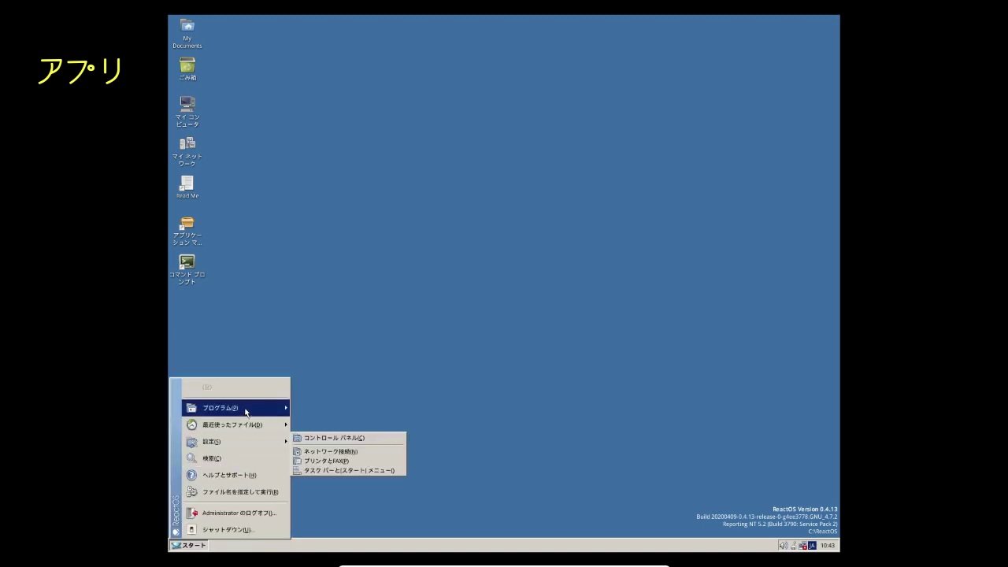
Launch Notepad from the accessories, move its window toward the middle of the desktop, enter "ni", and close it
{"action": "mouse_move", "coordinate": [245, 412]}
{"action": "mouse_move", "coordinate": [329, 412]}
{"action": "left_click", "coordinate": [460, 464]}
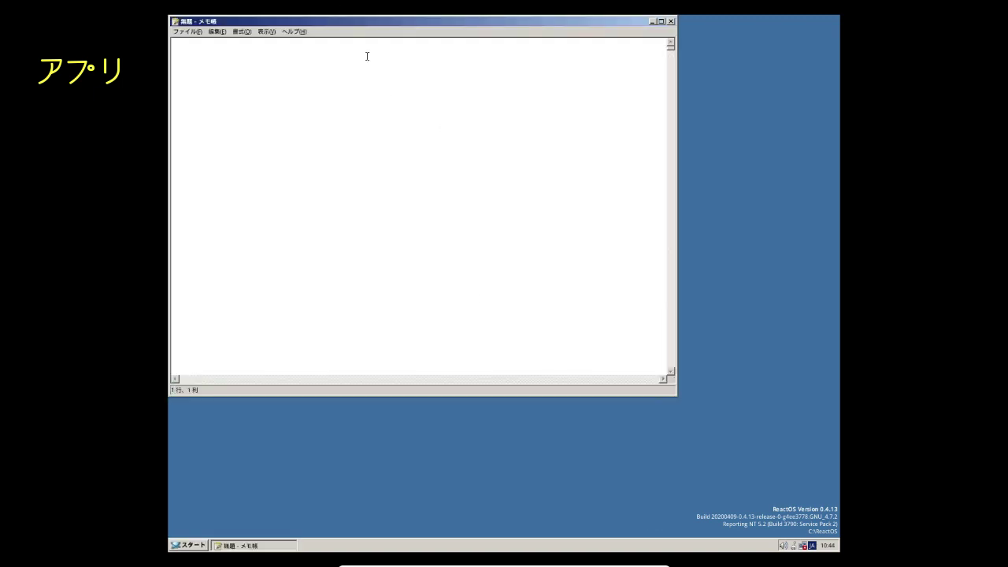
{"action": "mouse_move", "coordinate": [344, 22]}
{"action": "left_mouse_down"}
{"action": "mouse_move", "coordinate": [426, 81]}
{"action": "mouse_move", "coordinate": [399, 81]}
{"action": "mouse_move", "coordinate": [380, 161]}
{"action": "mouse_move", "coordinate": [507, 128]}
{"action": "mouse_move", "coordinate": [483, 120]}
{"action": "left_mouse_up"}
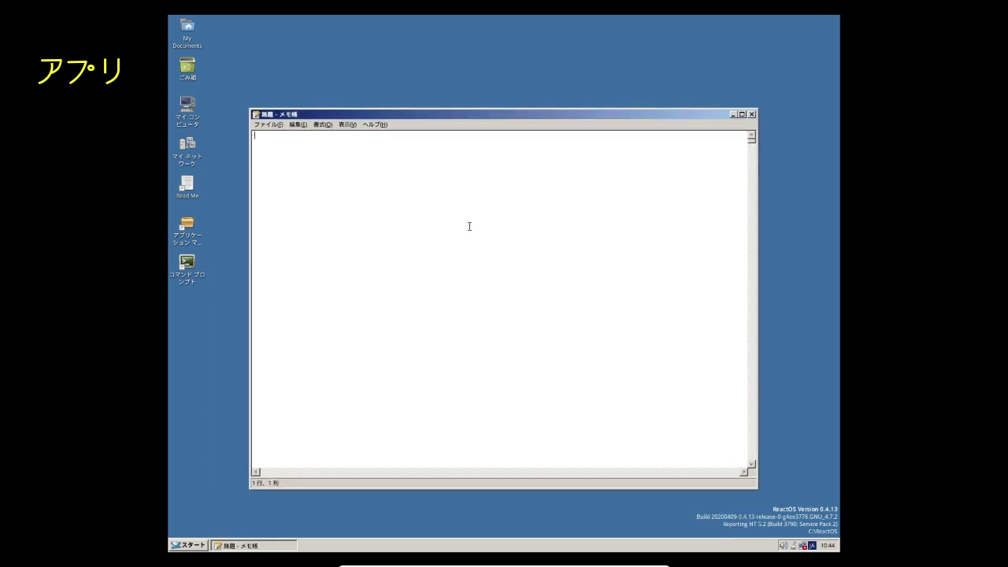
{"action": "type", "text": "ni"}
{"action": "left_click", "coordinate": [753, 114]}
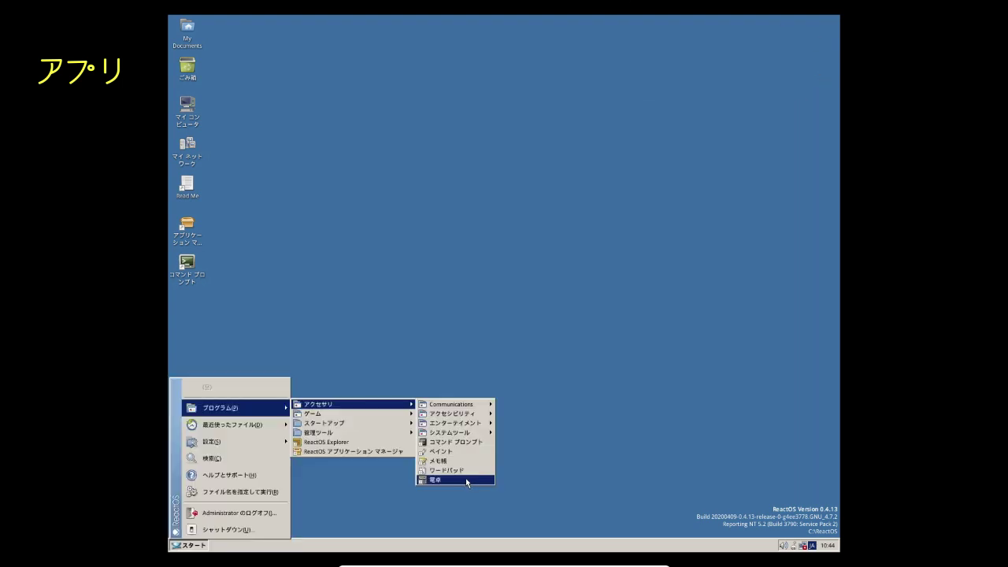
Launch the calculator from the accessories, multiply 7 by 6, and enter a long multi-digit number
{"action": "left_click", "coordinate": [466, 478]}
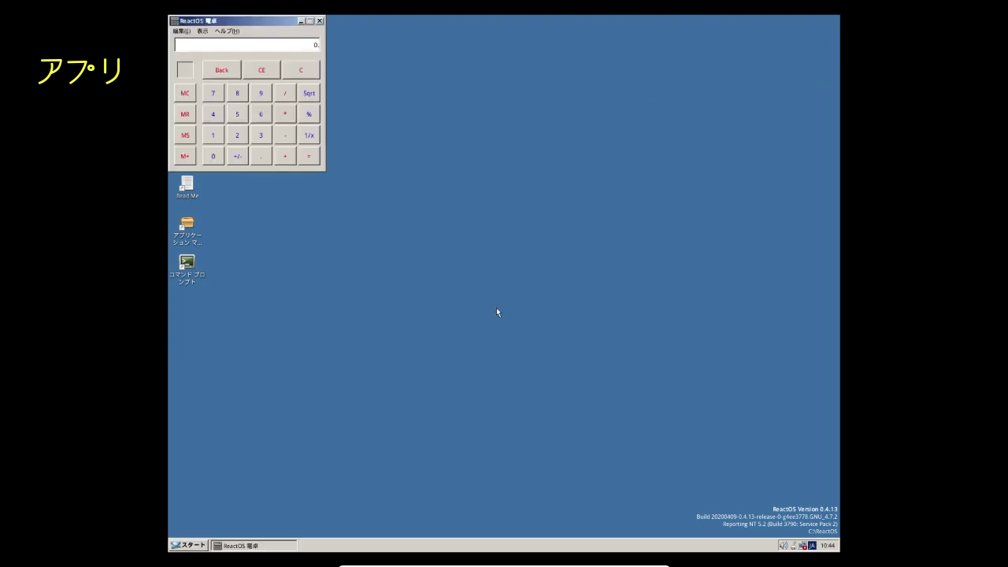
{"action": "left_click_drag", "start_coordinate": [245, 22], "coordinate": [514, 140]}
{"action": "left_click", "coordinate": [482, 207]}
{"action": "left_click", "coordinate": [530, 227]}
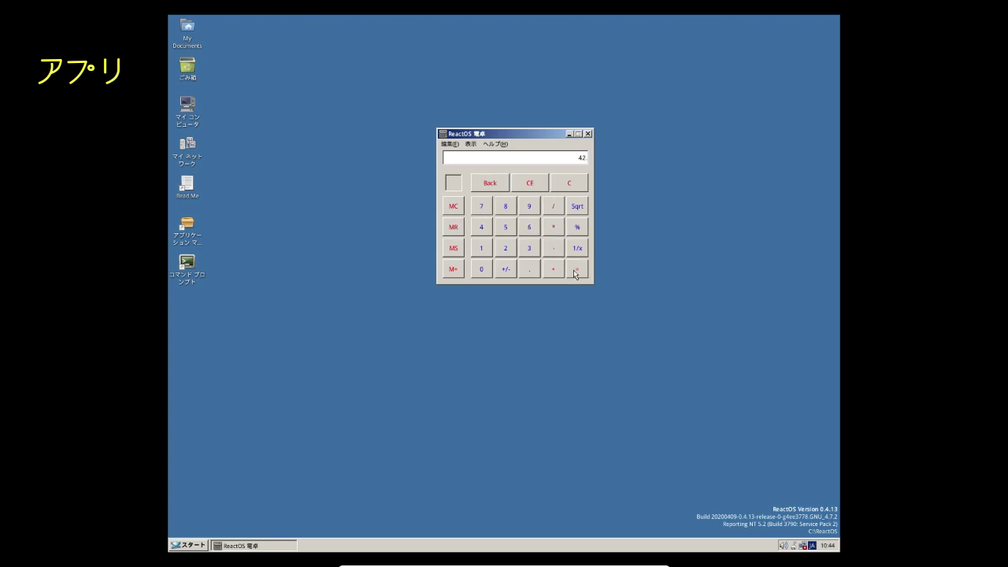
{"action": "left_click", "coordinate": [482, 248]}
{"action": "left_click", "coordinate": [505, 248]}
{"action": "left_click", "coordinate": [505, 206]}
{"action": "type", "text": "34,567,899,876,543,241"}
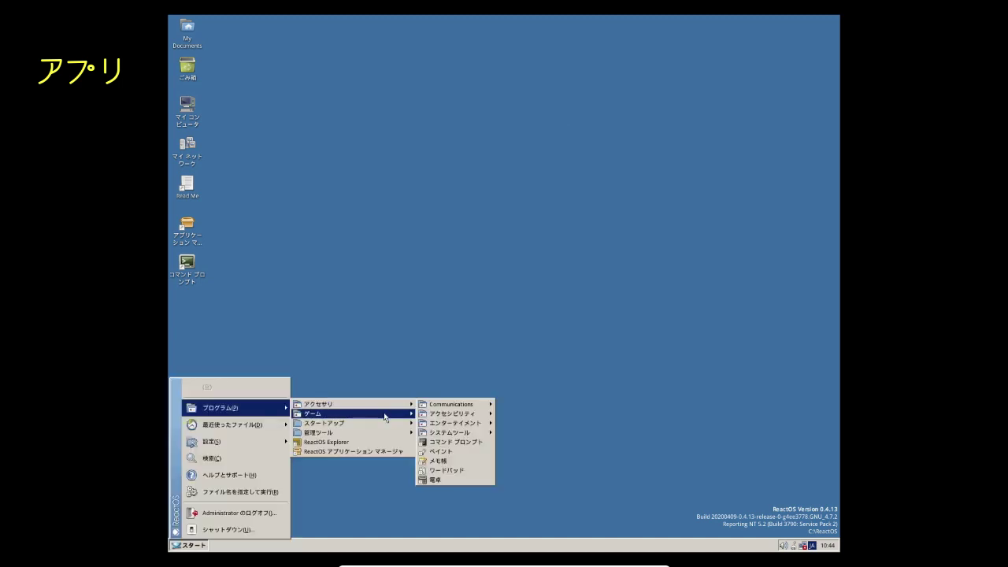
Launch Solitaire from the games, move the 7 of diamonds onto the 8 of spades, and deal cards from the stock
{"action": "mouse_move", "coordinate": [385, 417]}
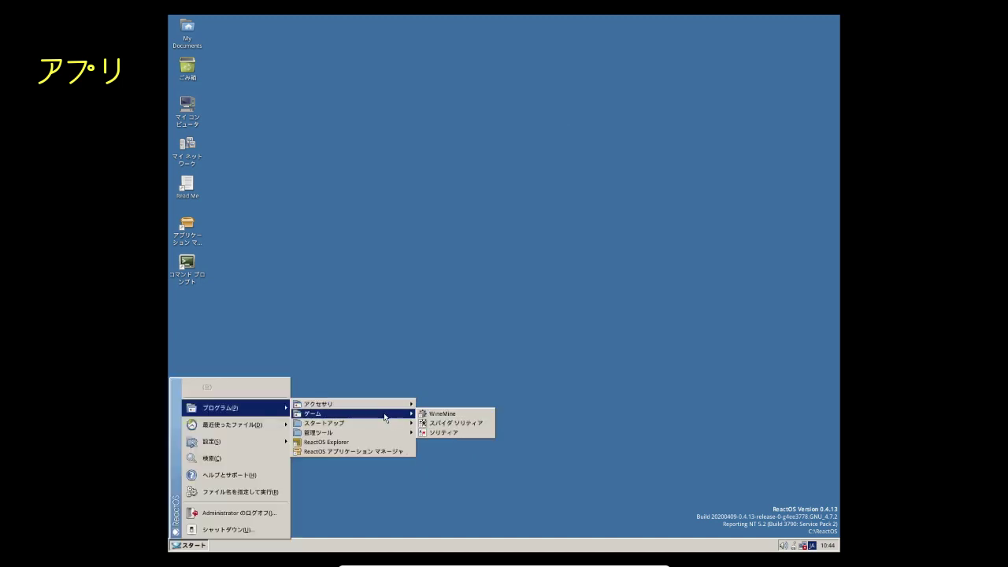
{"action": "left_click", "coordinate": [440, 433]}
{"action": "left_click_drag", "start_coordinate": [449, 92], "coordinate": [588, 145]}
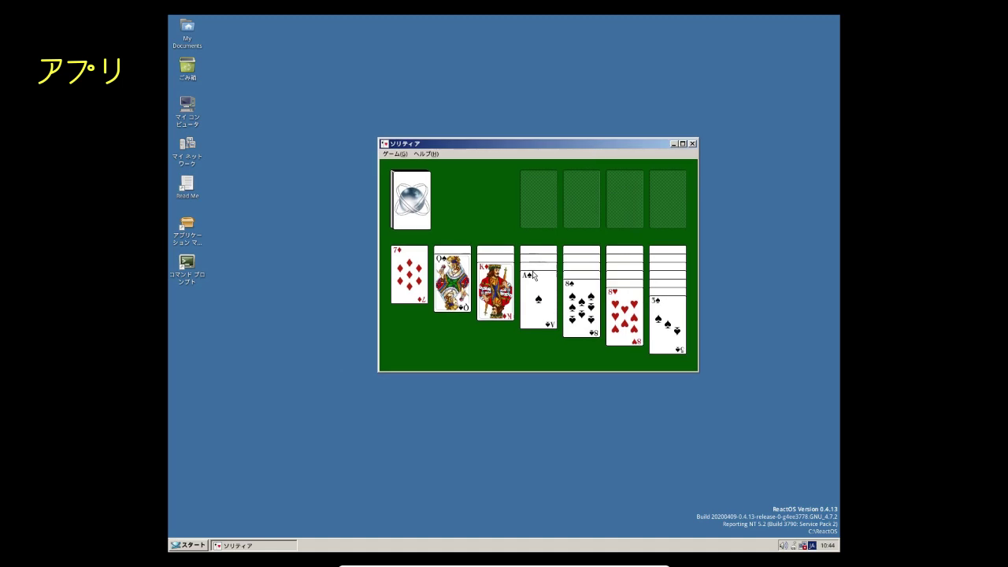
{"action": "left_click_drag", "start_coordinate": [419, 281], "coordinate": [592, 319]}
{"action": "left_click", "coordinate": [410, 216]}
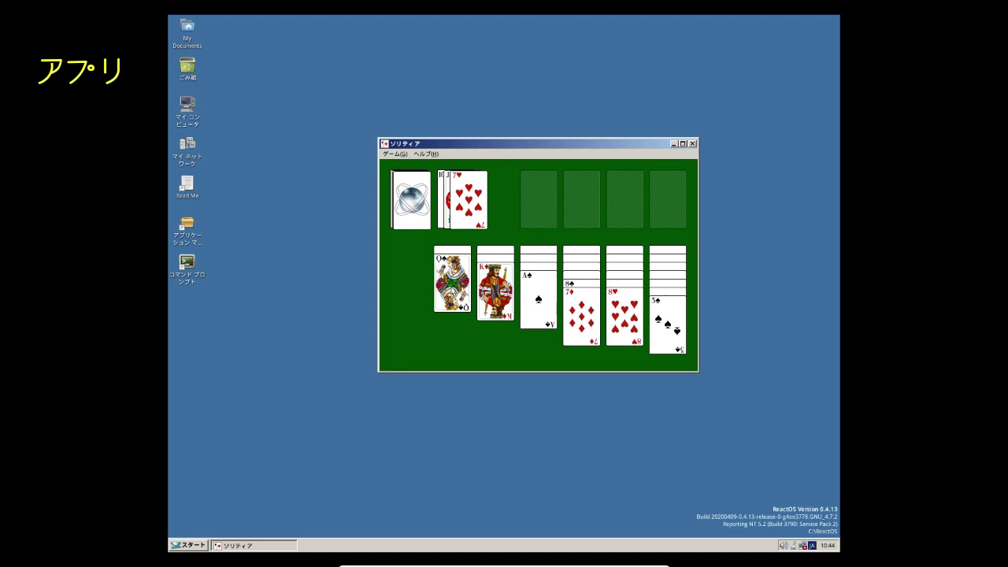
Move the king of diamonds to the empty column with the queen of spades on it, and turn over the uncovered cards
{"action": "left_click_drag", "start_coordinate": [488, 292], "coordinate": [401, 289]}
{"action": "left_click", "coordinate": [493, 283]}
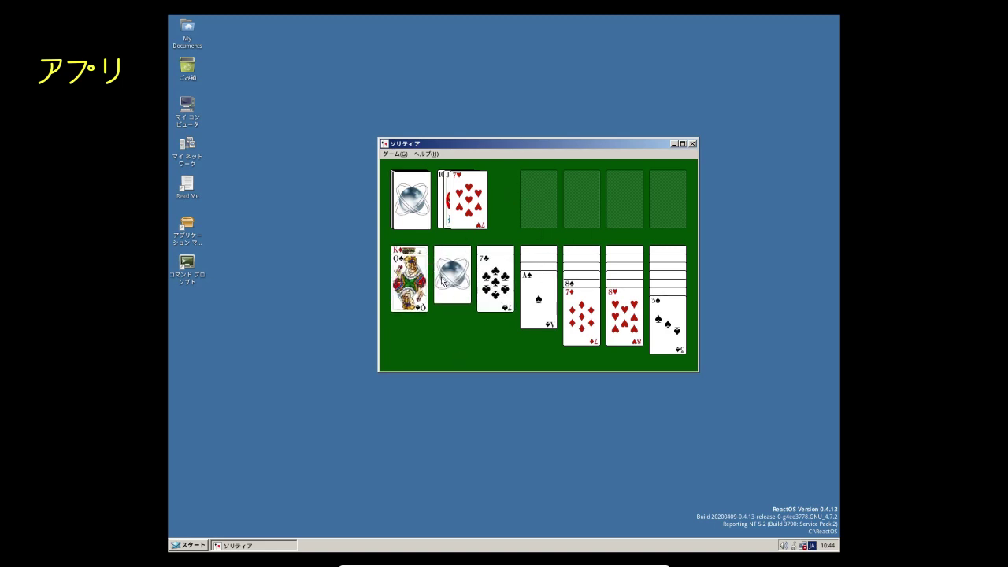
{"action": "left_click", "coordinate": [457, 282]}
Launch Magnifier from the accessibility tools, dismiss its introduction, and move the magnifier window and settings dialog apart
{"action": "left_click", "coordinate": [202, 545]}
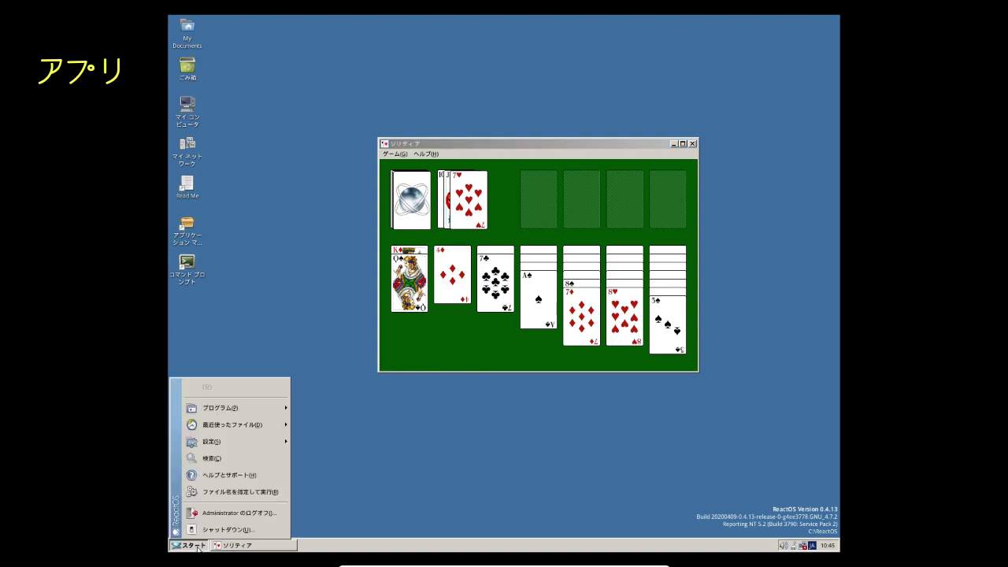
{"action": "mouse_move", "coordinate": [235, 409]}
{"action": "mouse_move", "coordinate": [326, 409]}
{"action": "mouse_move", "coordinate": [453, 413]}
{"action": "left_click", "coordinate": [523, 427]}
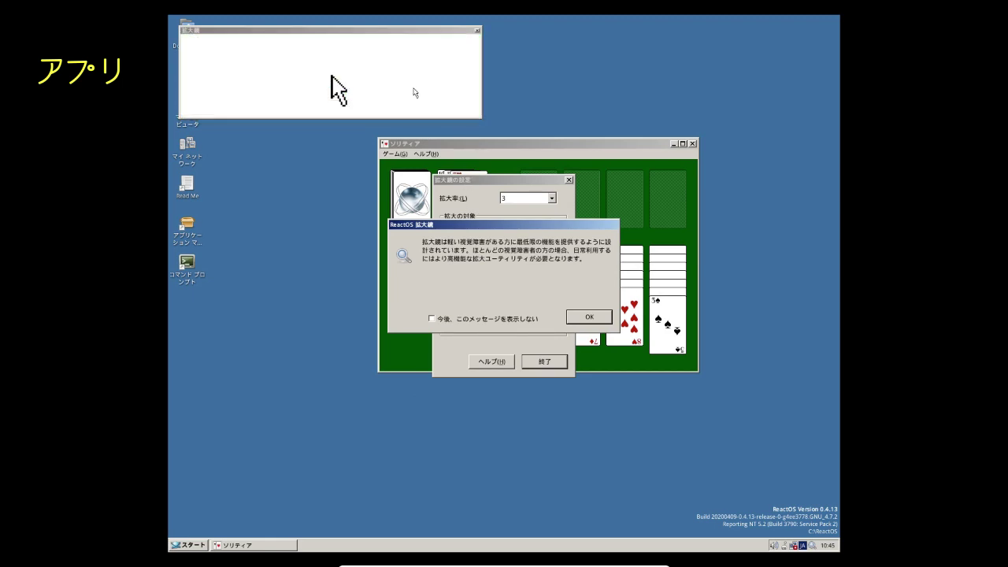
{"action": "left_click", "coordinate": [575, 319]}
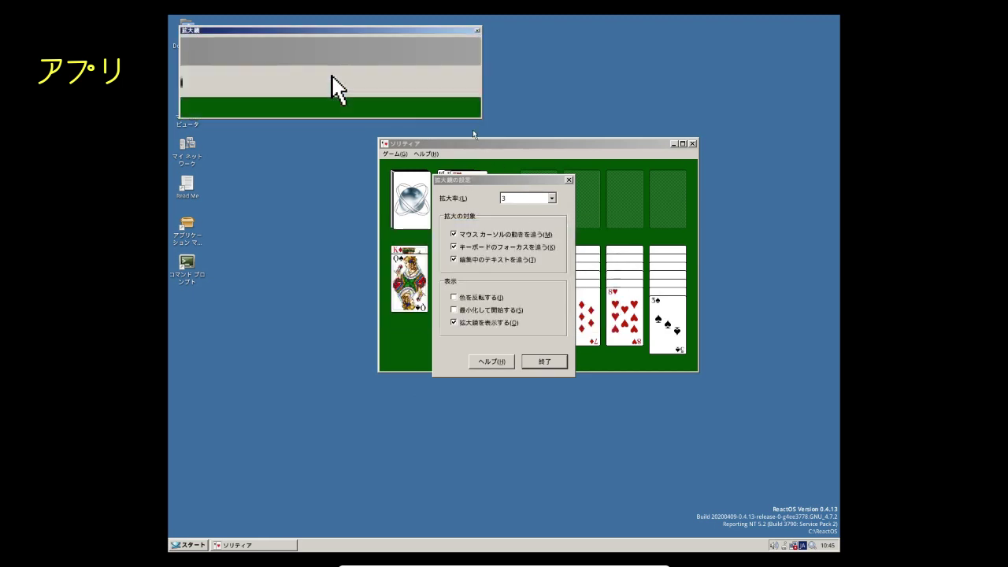
{"action": "left_click_drag", "start_coordinate": [397, 30], "coordinate": [698, 229]}
{"action": "left_click_drag", "start_coordinate": [521, 176], "coordinate": [318, 206]}
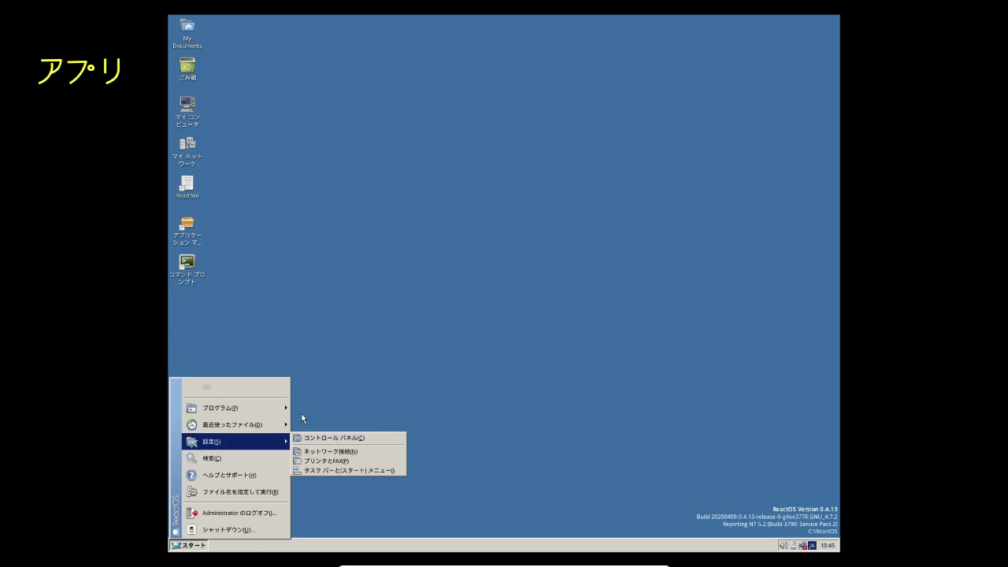
Look through the games and accessories in the Start menu, and launch the ReactOS Application Manager
{"action": "mouse_move", "coordinate": [281, 408]}
{"action": "mouse_move", "coordinate": [331, 413]}
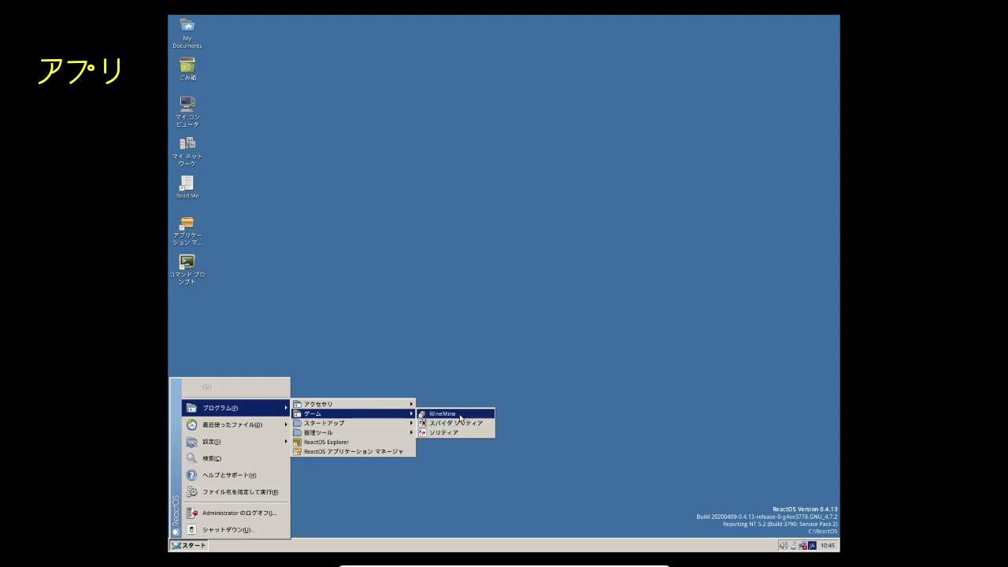
{"action": "mouse_move", "coordinate": [370, 404]}
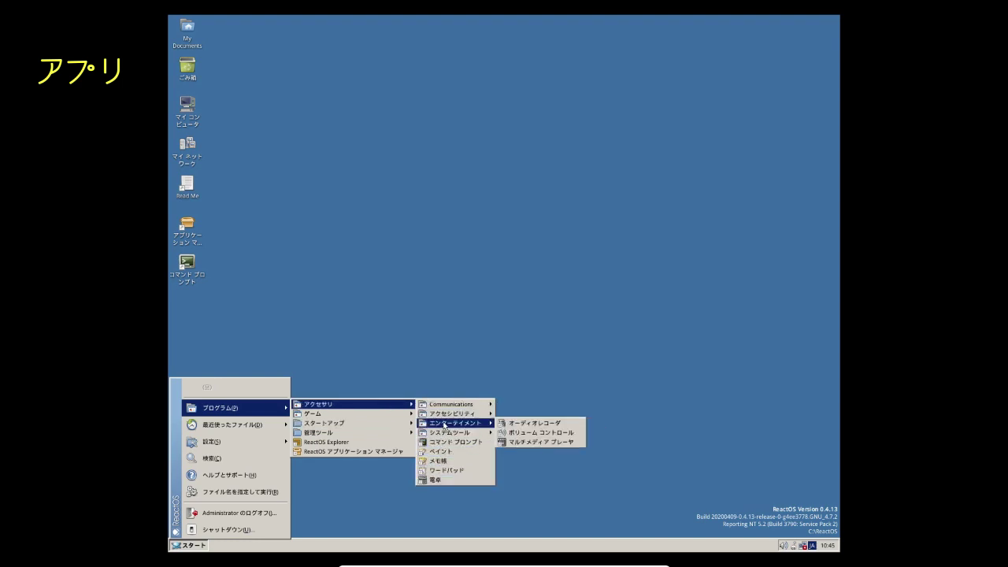
{"action": "mouse_move", "coordinate": [447, 408]}
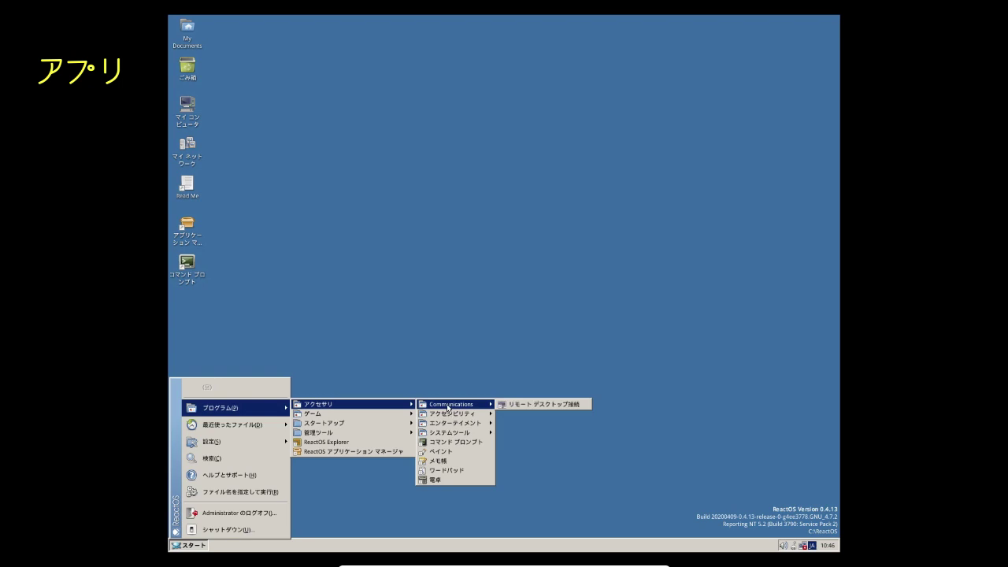
{"action": "left_click", "coordinate": [405, 452]}
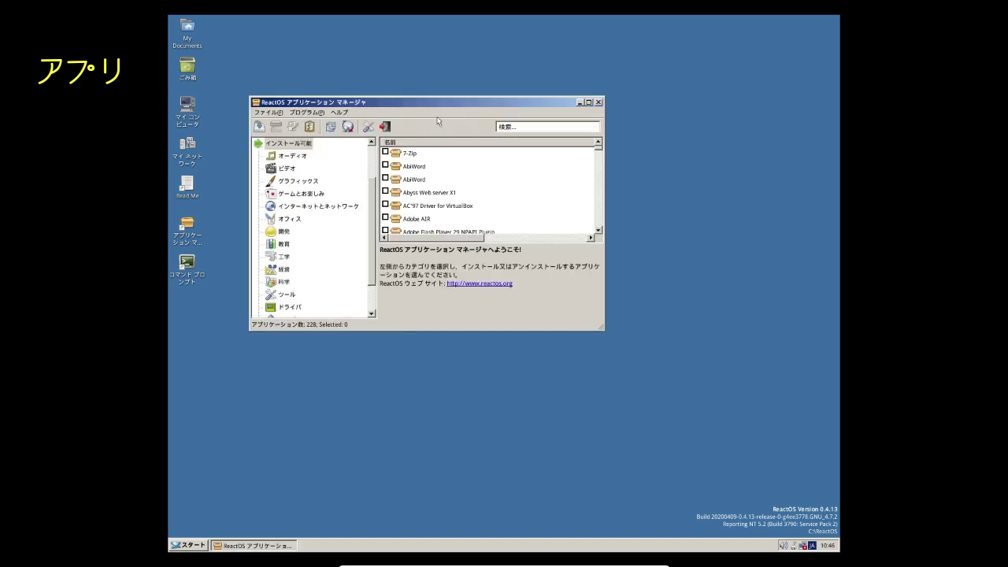
{"action": "left_click_drag", "start_coordinate": [436, 105], "coordinate": [524, 143]}
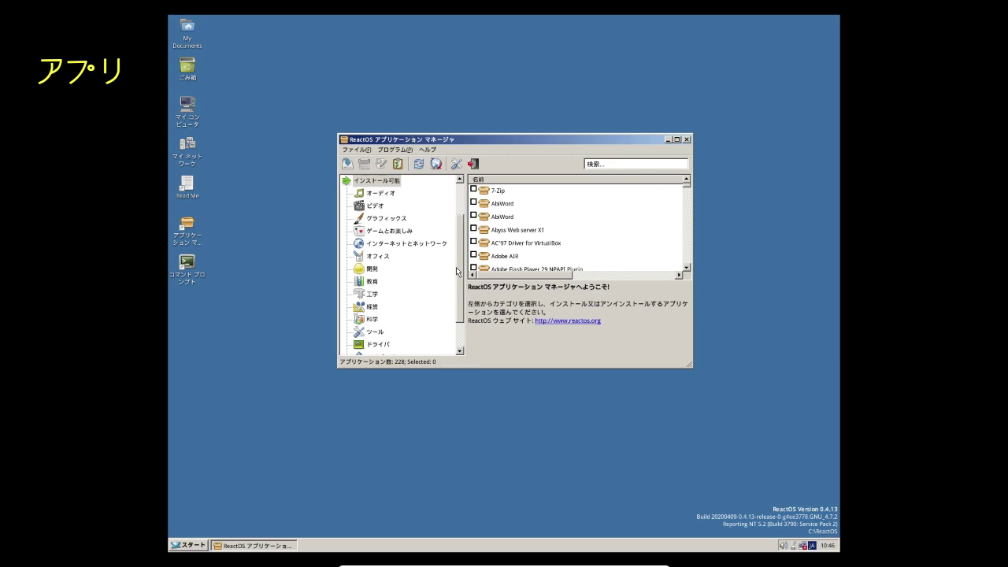
Find Mozilla Firefox 48 in the Internet and network category of available applications and start its installation
{"action": "scroll", "coordinate": [460, 264], "scroll_direction": "down", "scroll_amount": 1}
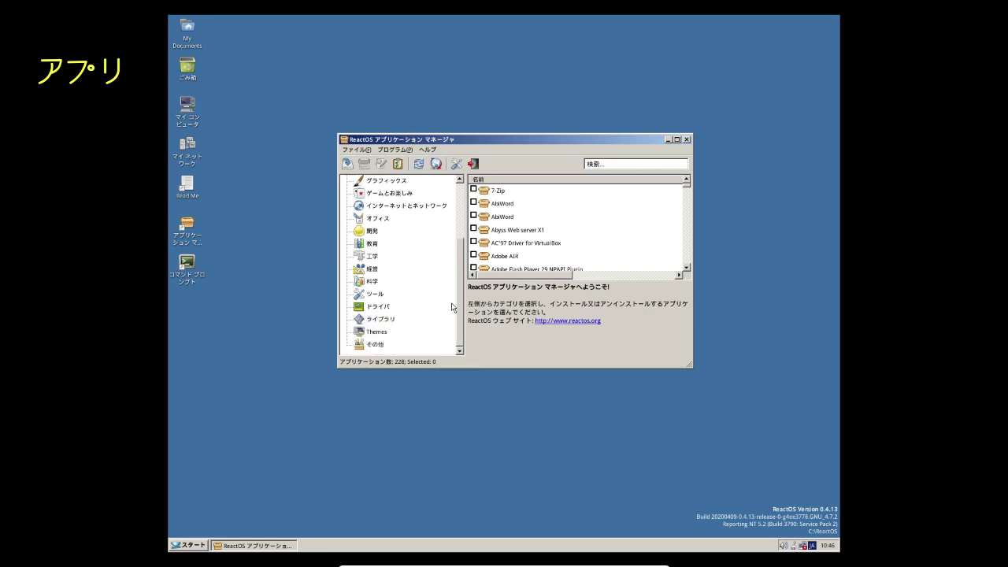
{"action": "scroll", "coordinate": [457, 238], "scroll_direction": "up", "scroll_amount": 3}
{"action": "left_click", "coordinate": [375, 296]}
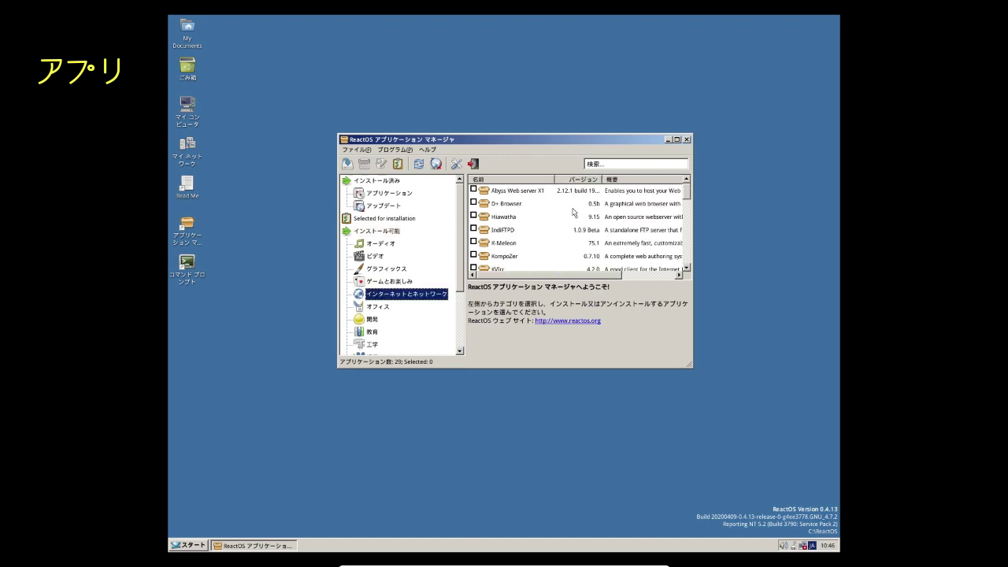
{"action": "scroll", "coordinate": [575, 206], "scroll_direction": "down", "scroll_amount": 3}
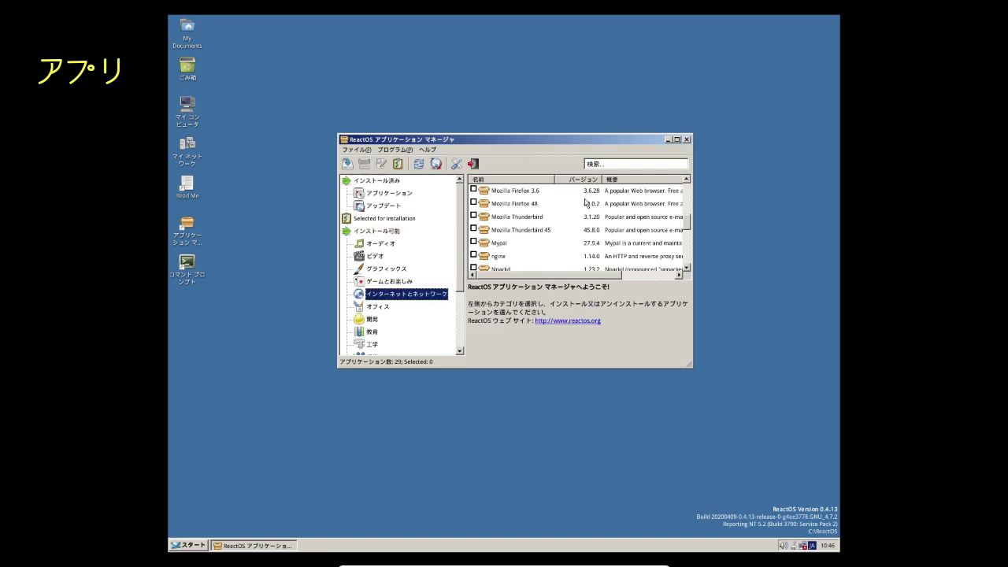
{"action": "left_click", "coordinate": [515, 207]}
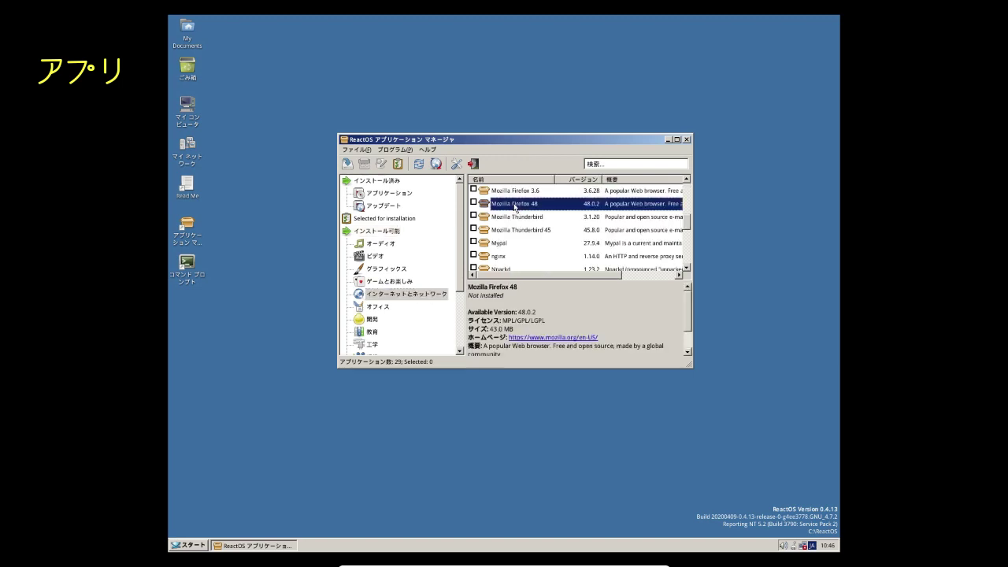
{"action": "double_click", "coordinate": [559, 211]}
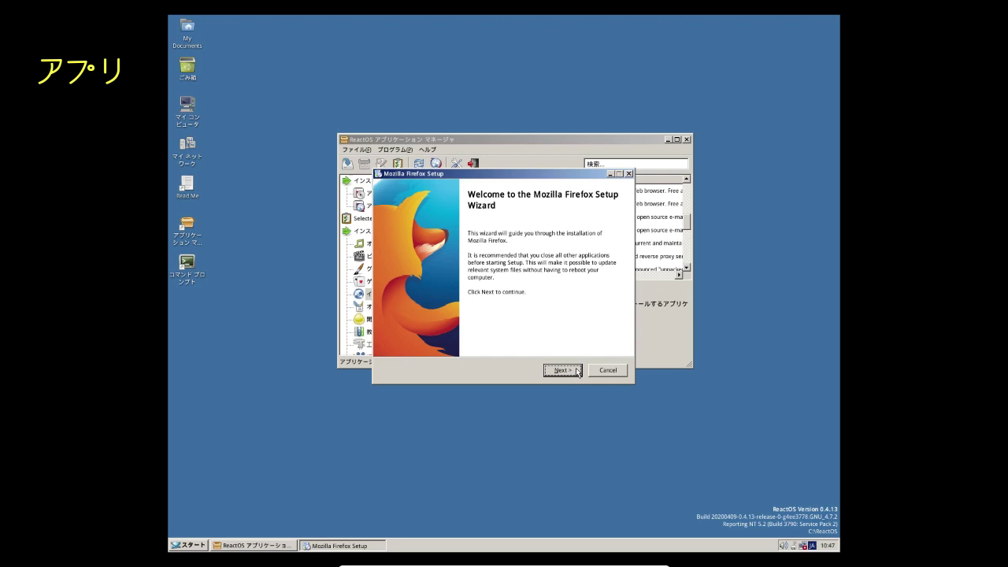
Install Firefox with the Standard setup type as the default web browser, and launch it on finishing
{"action": "left_click", "coordinate": [578, 371]}
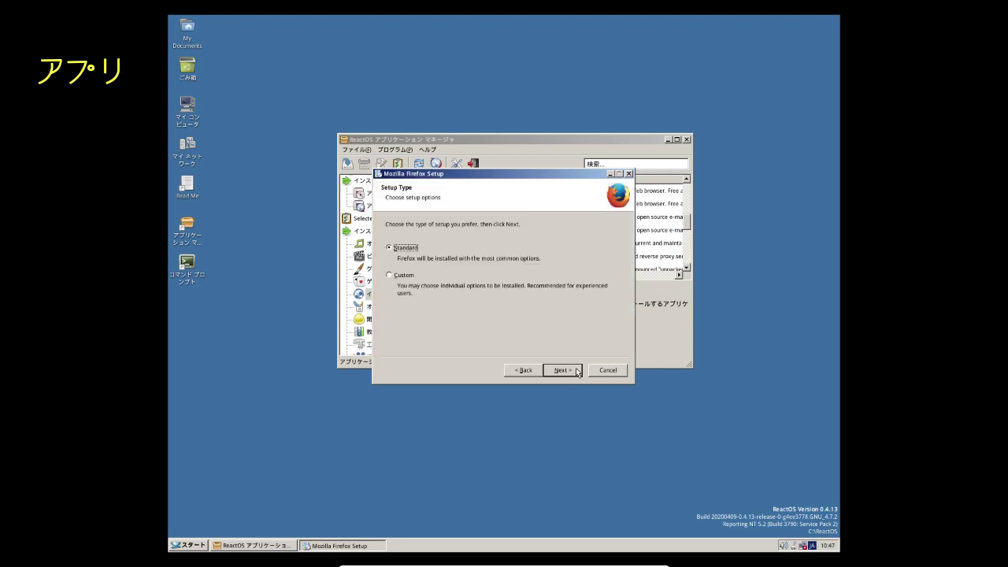
{"action": "left_click", "coordinate": [577, 371]}
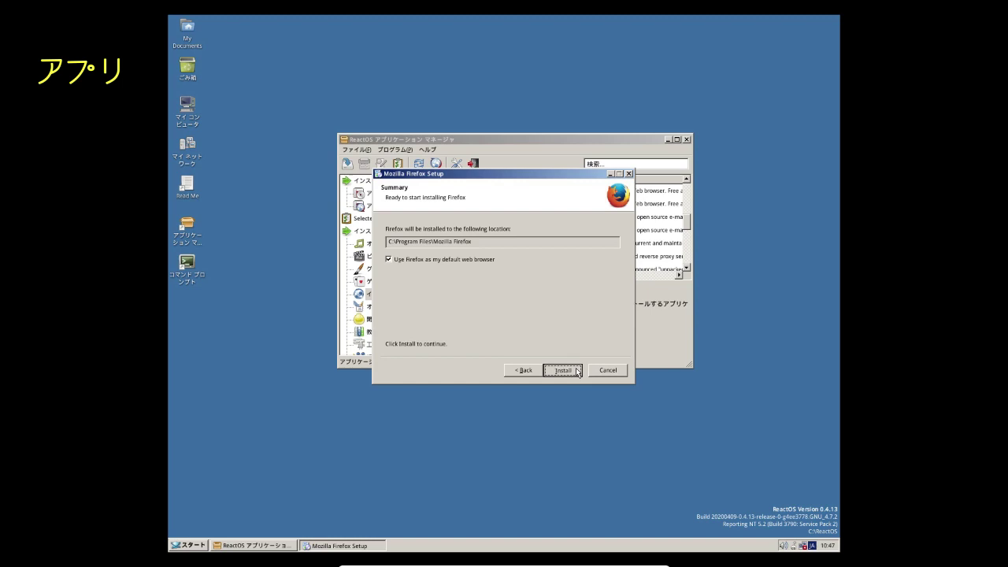
{"action": "left_click", "coordinate": [577, 371]}
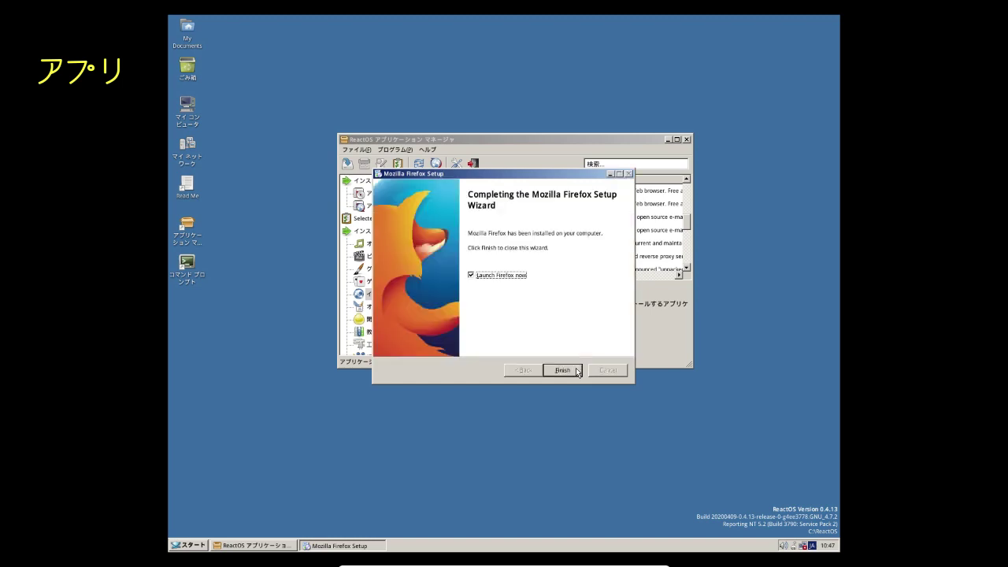
{"action": "left_click", "coordinate": [577, 371]}
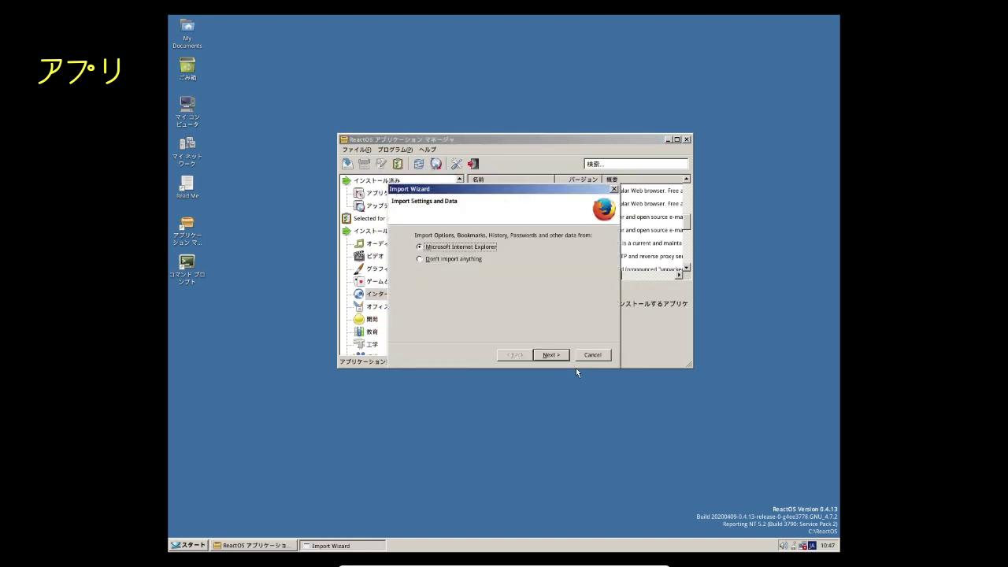
Skip importing browser data in Firefox and view its privacy and start page tabs
{"action": "left_click", "coordinate": [457, 261]}
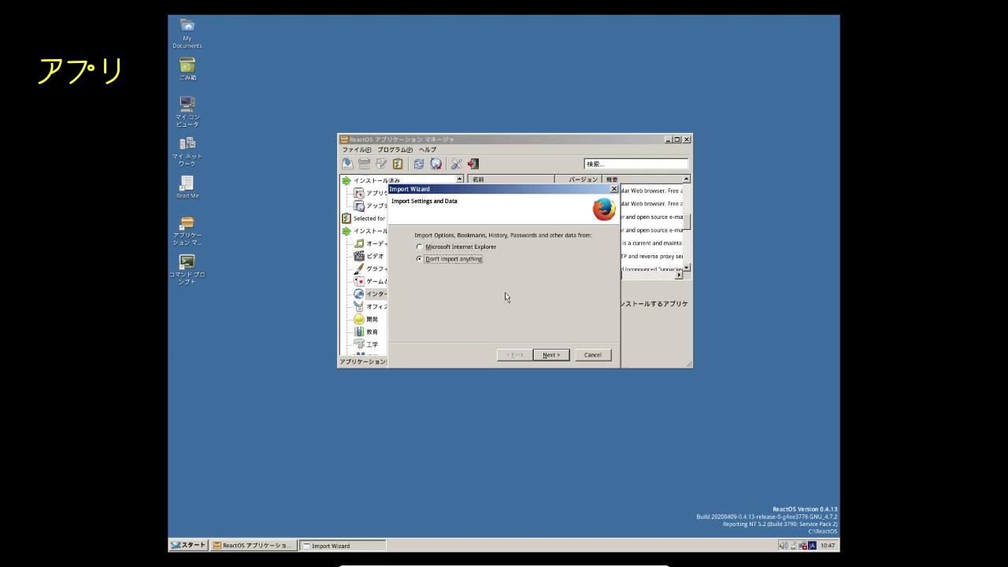
{"action": "left_click", "coordinate": [555, 358]}
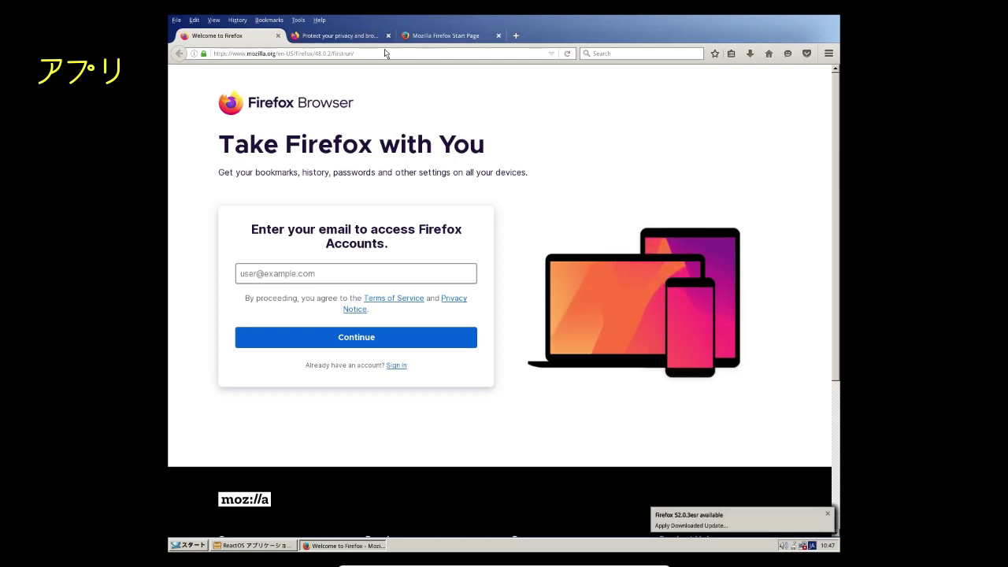
{"action": "left_click", "coordinate": [355, 36]}
{"action": "left_click", "coordinate": [429, 36]}
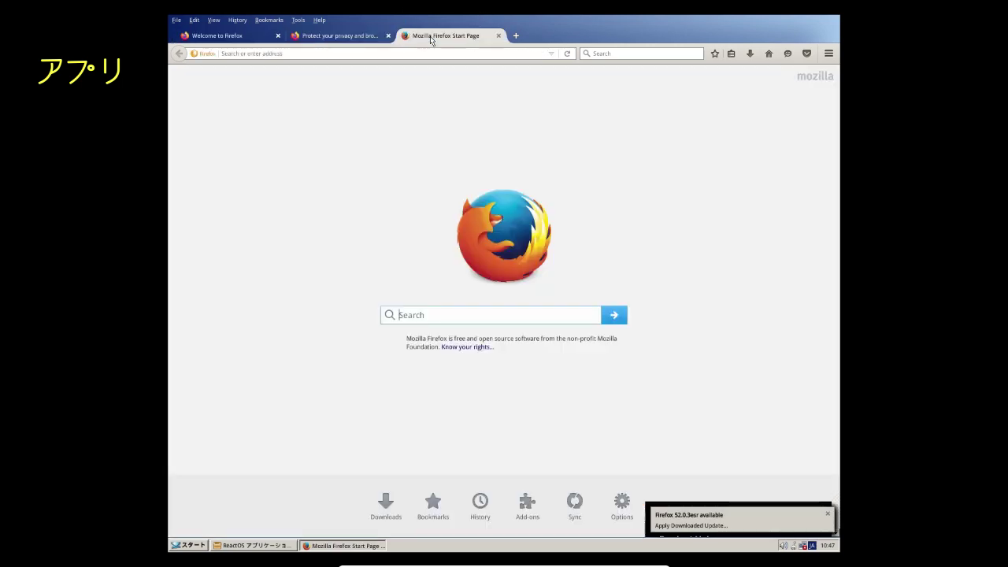
View the Welcome to Firefox tab and open the About Firefox version information
{"action": "left_click", "coordinate": [260, 36]}
{"action": "left_click", "coordinate": [319, 21]}
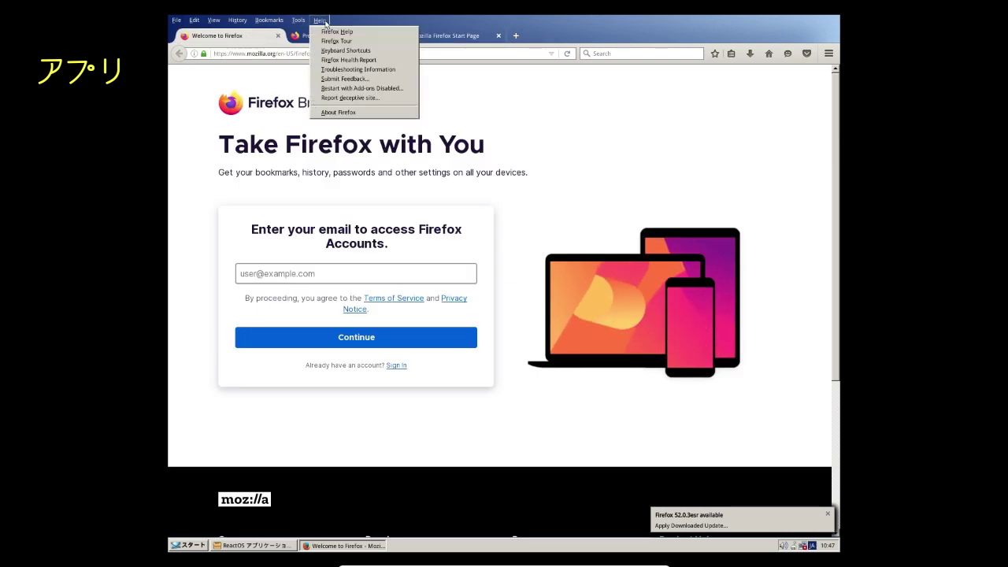
{"action": "left_click", "coordinate": [338, 112]}
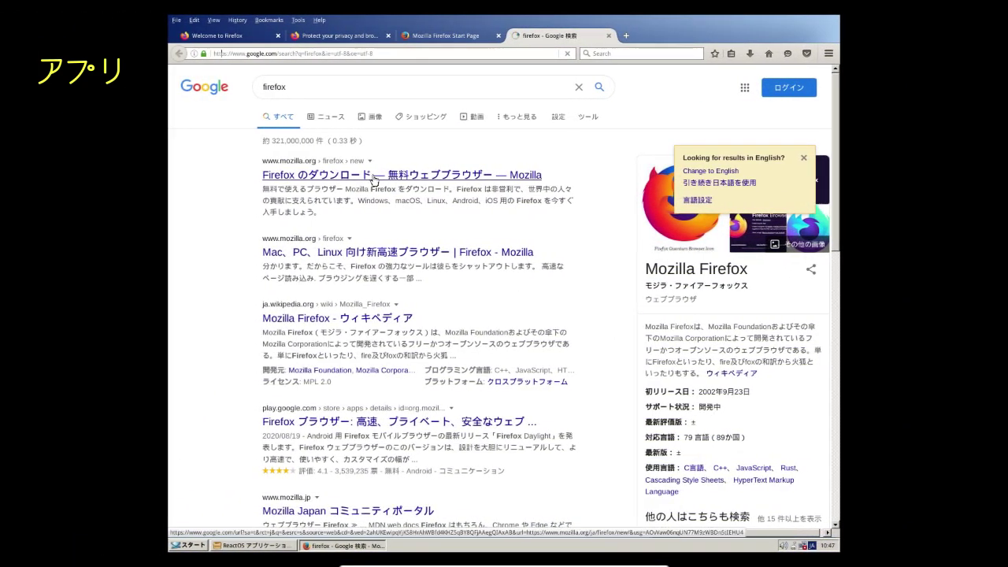
Open Mozilla's Japanese Firefox download page from the Google results for firefox and save Firefox Setup 52.9.0esr.exe
{"action": "left_click", "coordinate": [374, 180]}
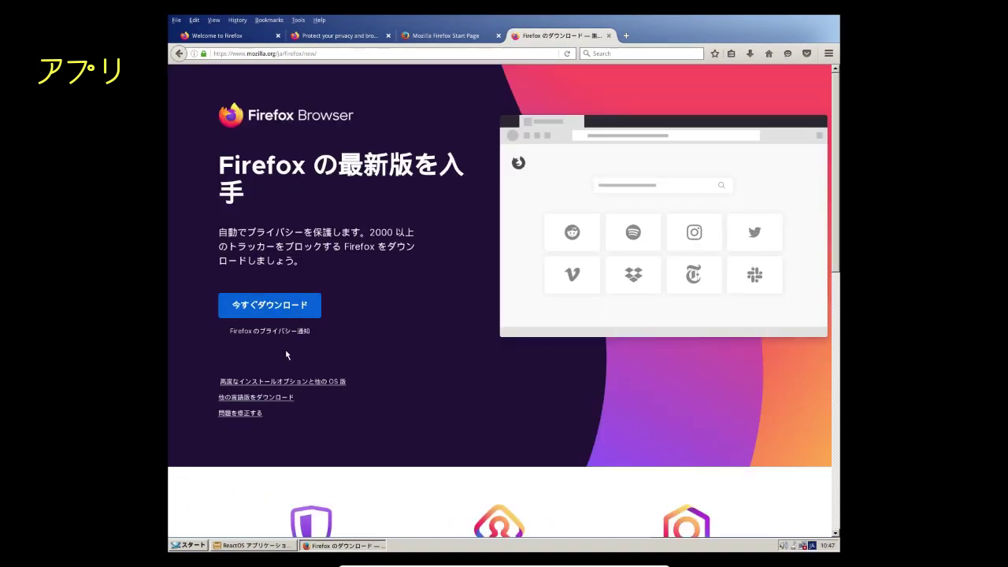
{"action": "scroll", "coordinate": [319, 299], "scroll_direction": "down", "scroll_amount": 4}
{"action": "scroll", "coordinate": [320, 299], "scroll_direction": "down", "scroll_amount": 10}
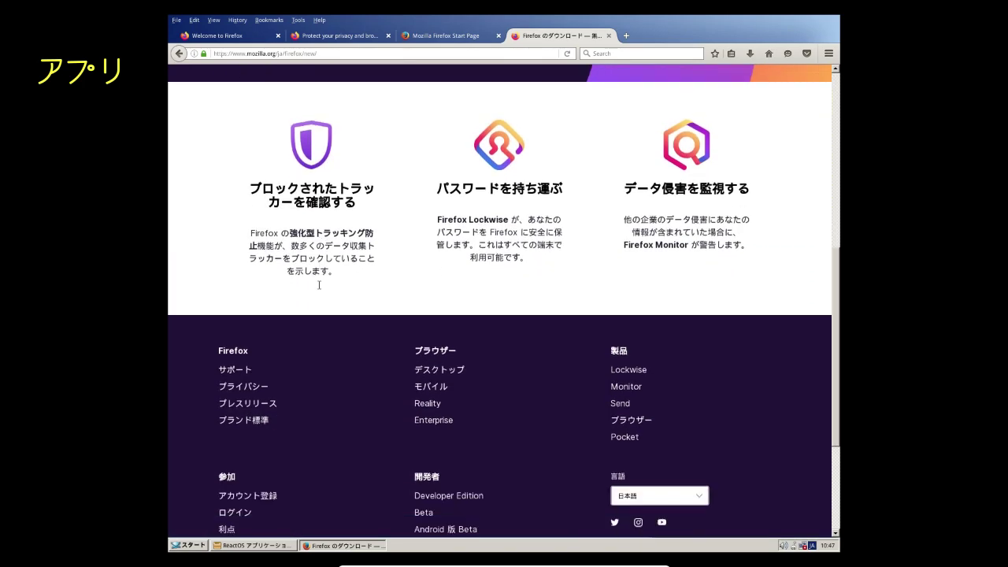
{"action": "scroll", "coordinate": [321, 272], "scroll_direction": "up", "scroll_amount": 15}
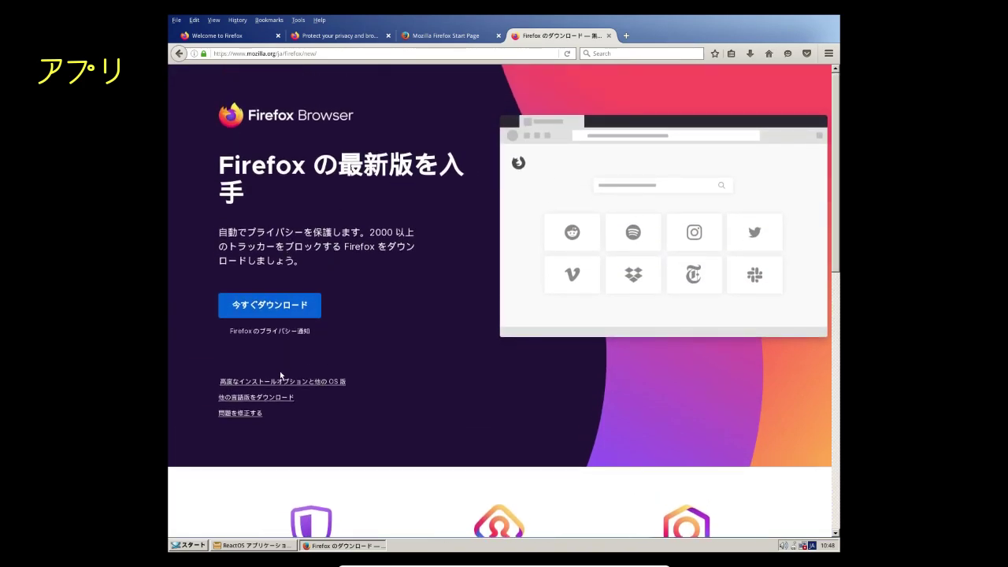
{"action": "left_click", "coordinate": [303, 312]}
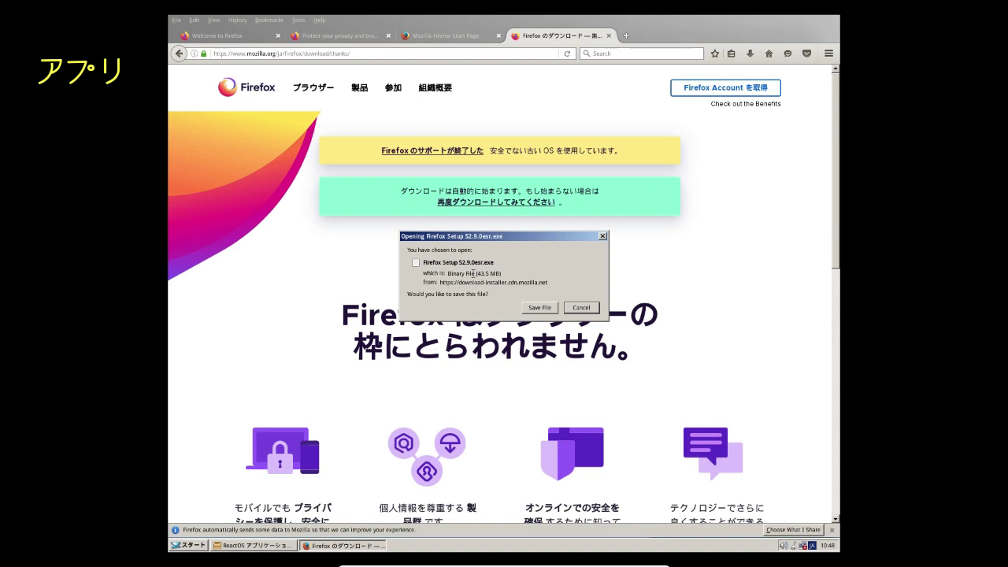
{"action": "left_click", "coordinate": [540, 307]}
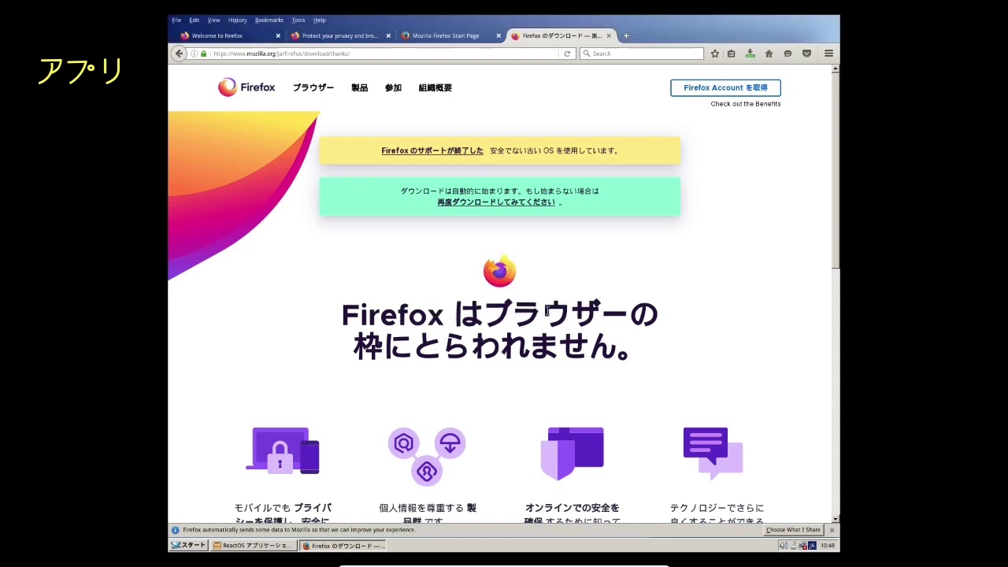
Run Firefox Setup 52.9.0esr.exe from the Downloads folder and proceed with the standard installation type (標準インストール)
{"action": "left_click", "coordinate": [740, 85]}
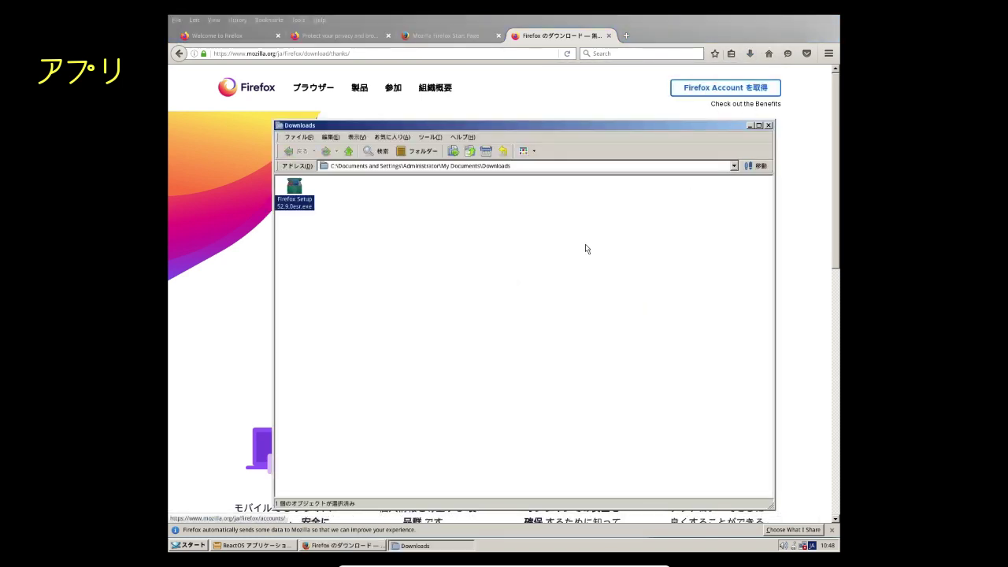
{"action": "left_click", "coordinate": [455, 236]}
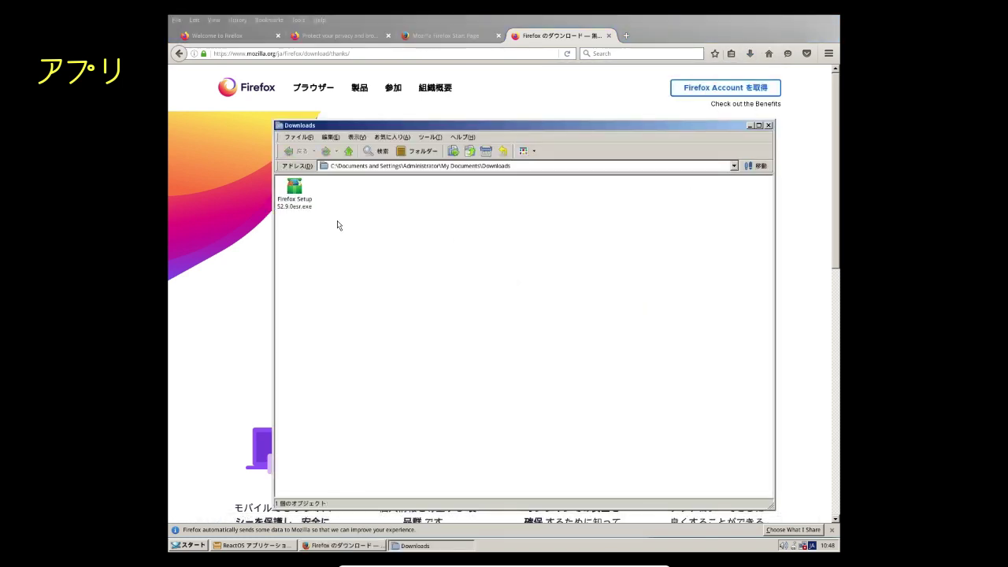
{"action": "double_click", "coordinate": [295, 189]}
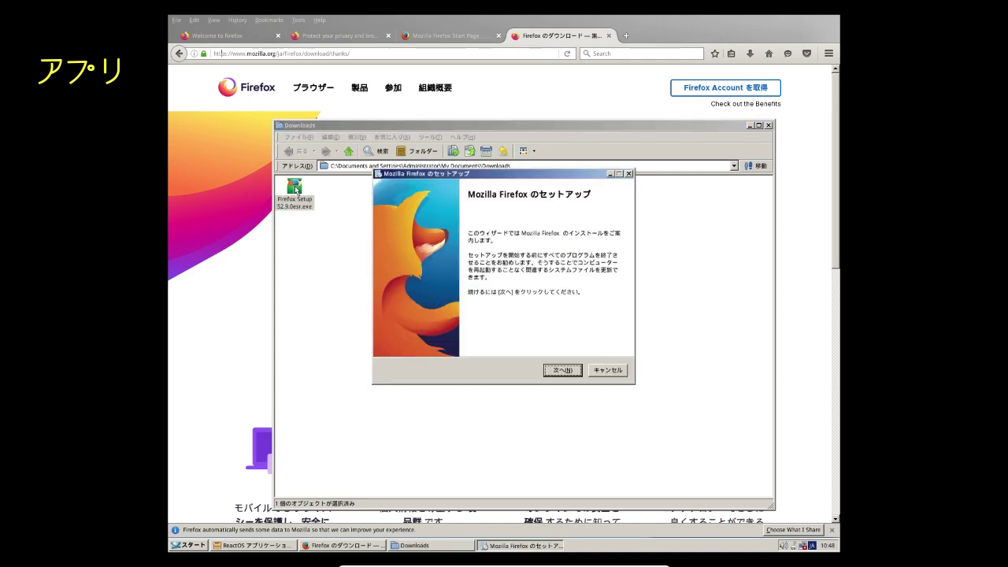
{"action": "left_click", "coordinate": [575, 374]}
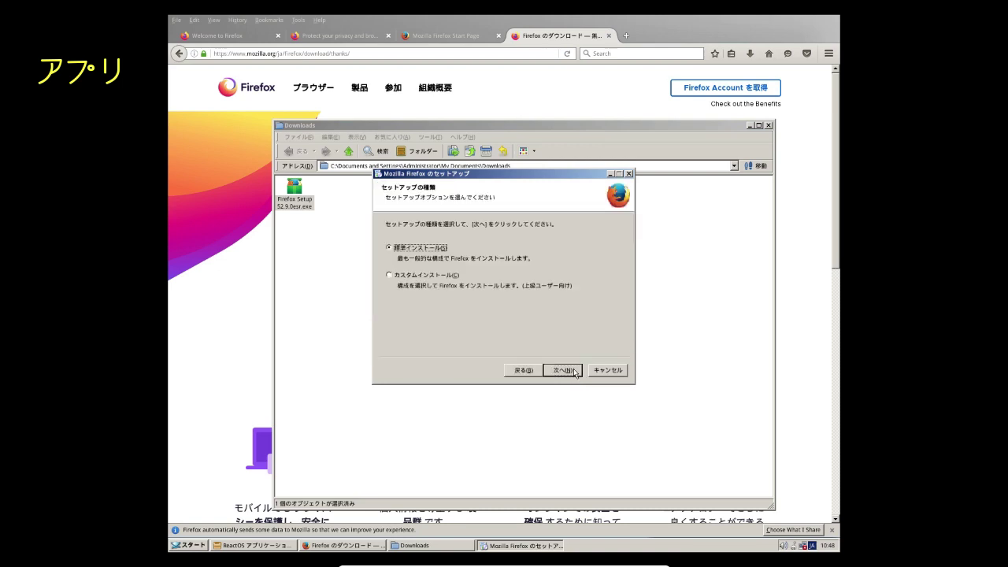
{"action": "left_click", "coordinate": [576, 371]}
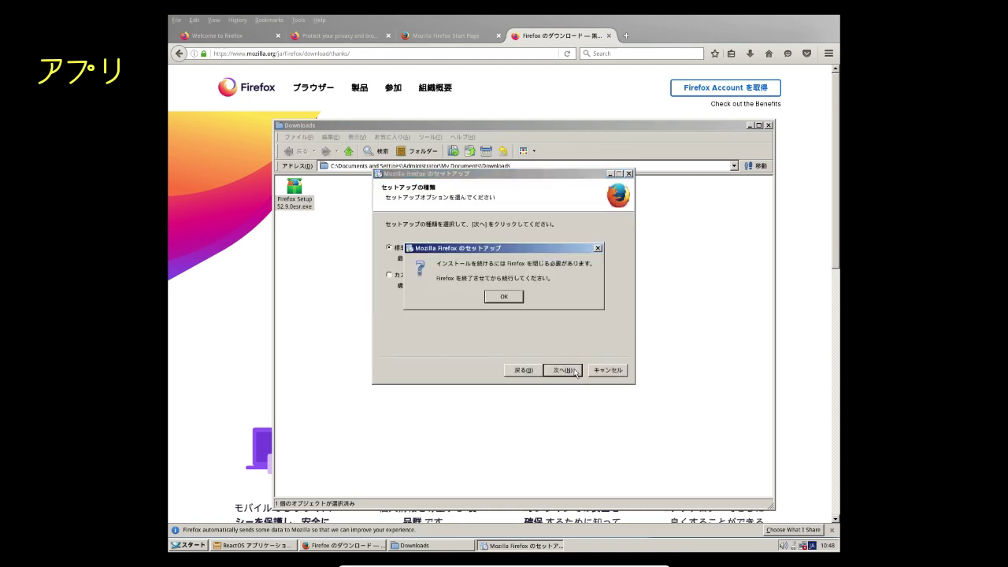
Bring the running Firefox browser to the front and exit it so the setup can continue
{"action": "left_click", "coordinate": [616, 23]}
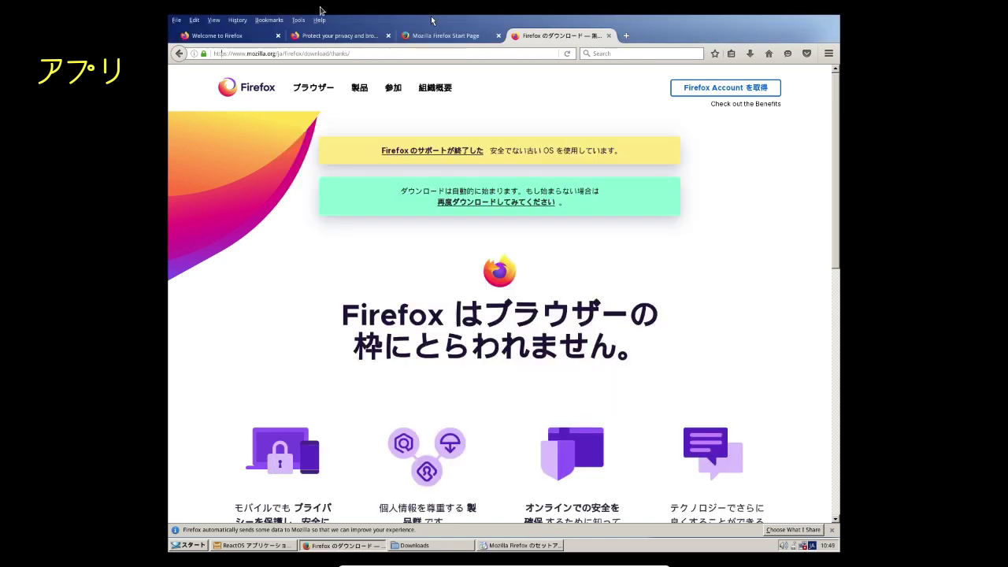
{"action": "left_click", "coordinate": [176, 20]}
{"action": "left_click", "coordinate": [189, 143]}
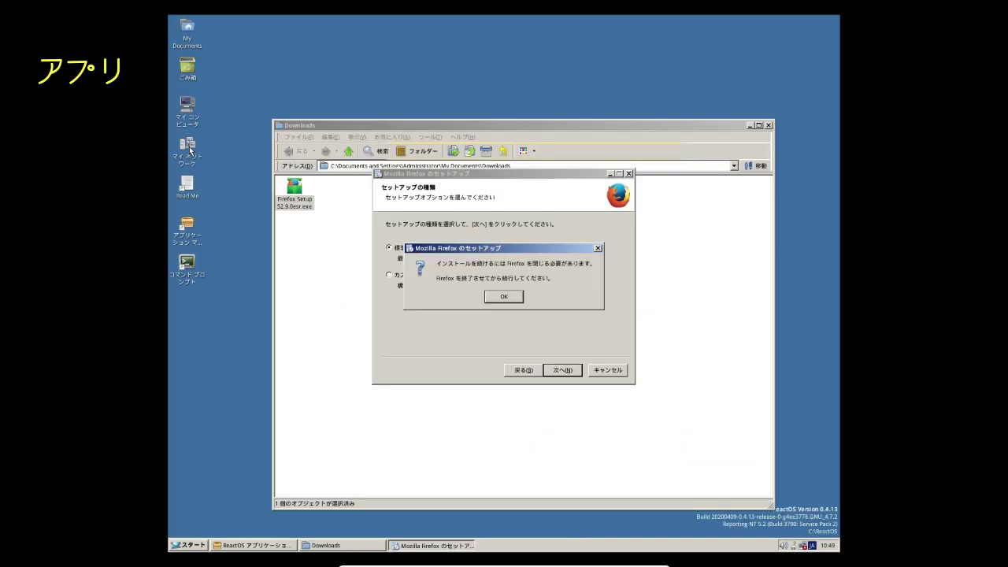
Resume the setup, upgrade Firefox in C:\Program Files\Mozilla Firefox, and finish with the option to launch Firefox immediately
{"action": "left_click", "coordinate": [504, 297]}
{"action": "left_click", "coordinate": [564, 372]}
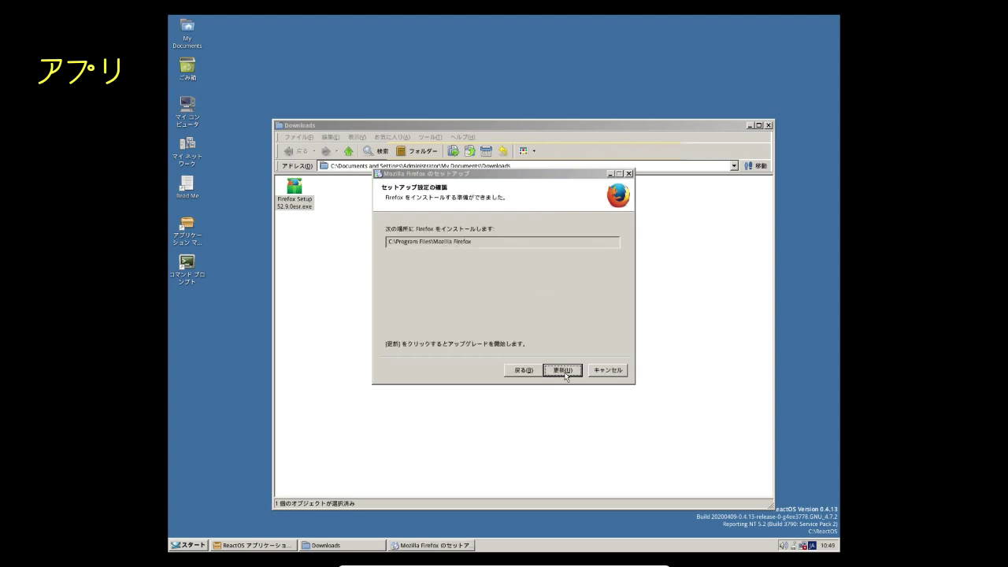
{"action": "left_click", "coordinate": [564, 371]}
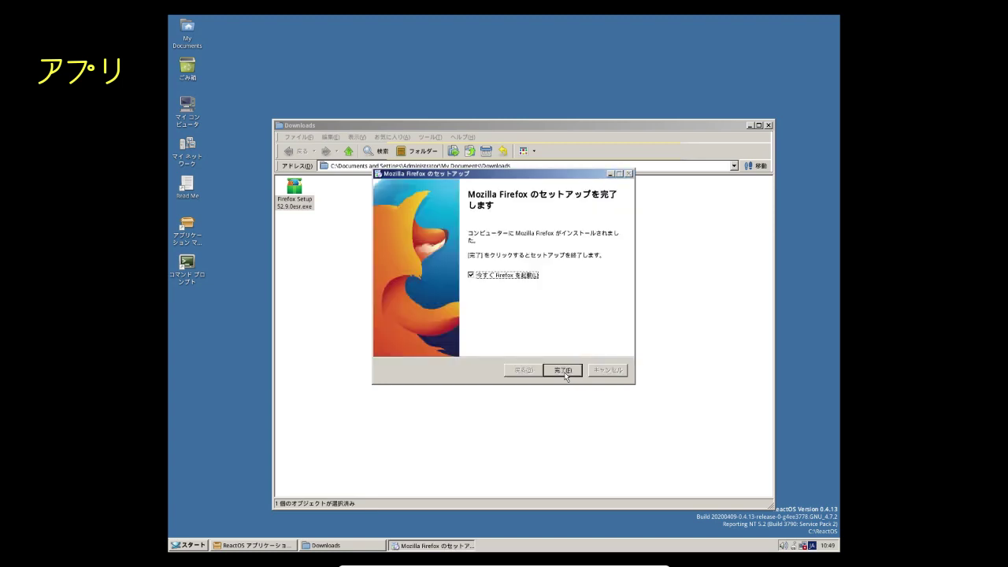
{"action": "left_click", "coordinate": [563, 370]}
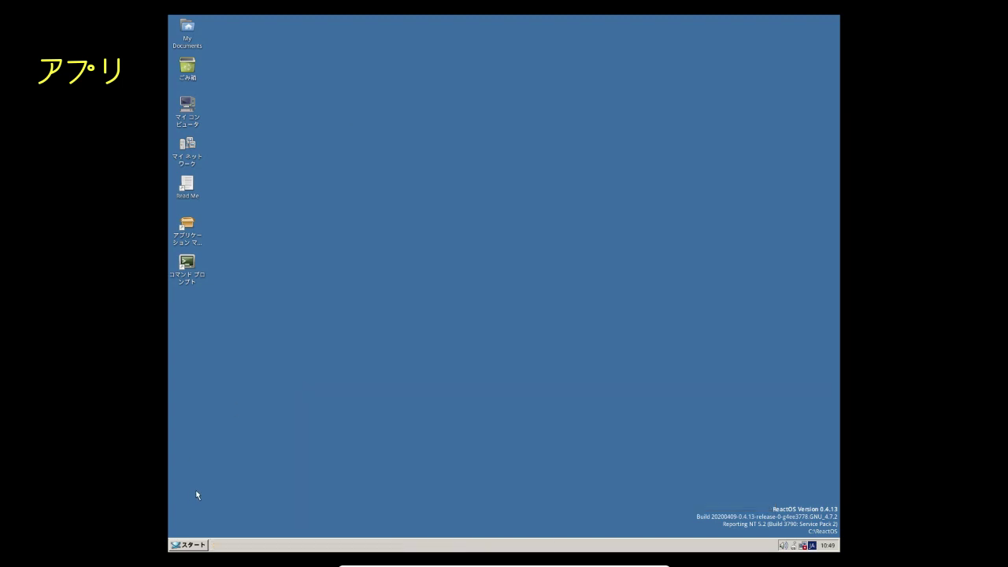
Launch Mozilla Firefox from the installed programs in the ReactOS Start menu
{"action": "left_click", "coordinate": [188, 544]}
{"action": "mouse_move", "coordinate": [241, 407]}
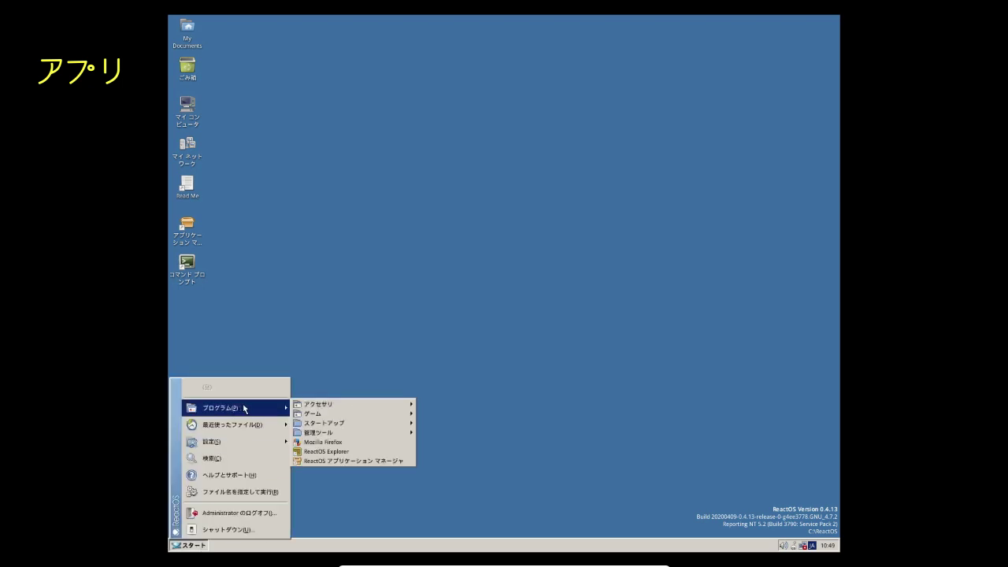
{"action": "left_click", "coordinate": [358, 443]}
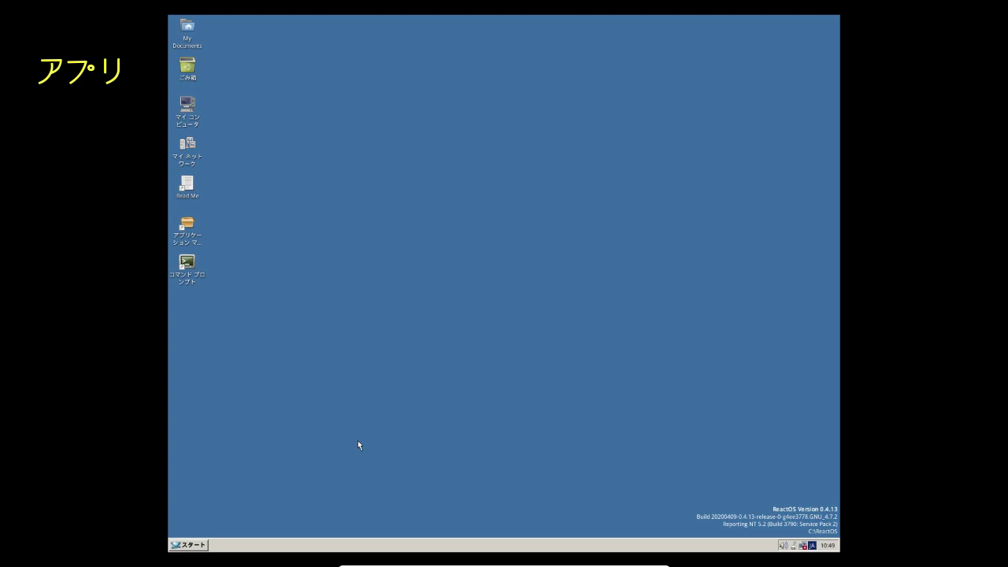